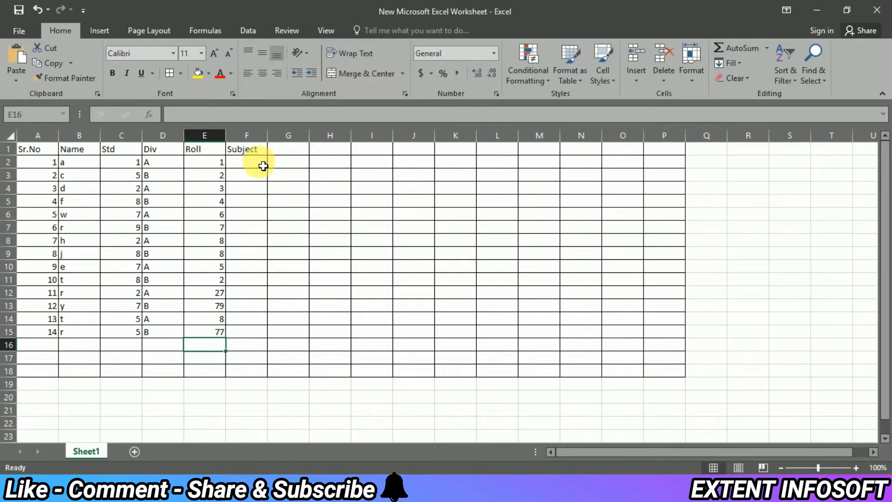
Enter Eng, Maths, Sci, Eng and SS down the Subject column in cells F2 to F6.
{"action": "left_click", "coordinate": [263, 166]}
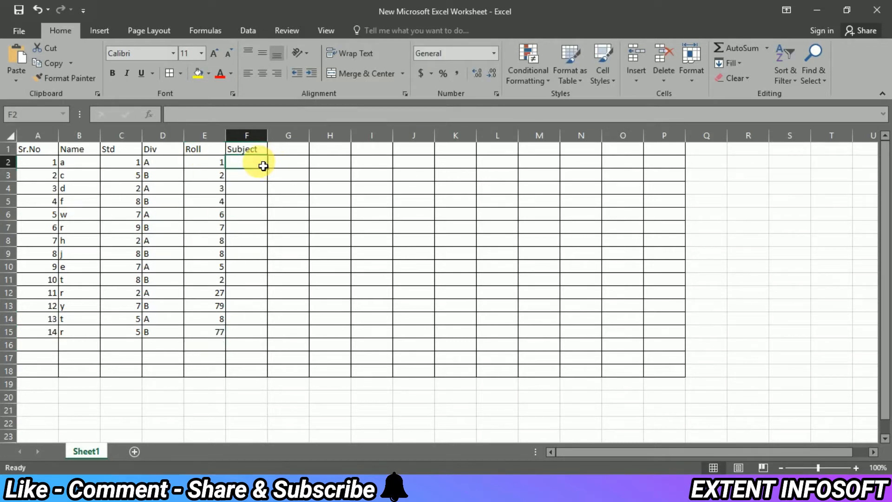
{"action": "type", "text": "Eng"}
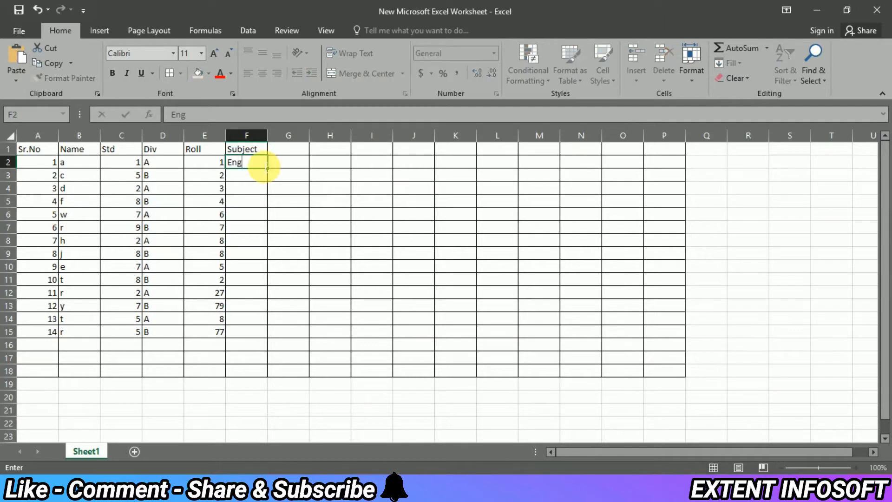
{"action": "key", "text": "Tab"}
{"action": "left_click", "coordinate": [256, 181]}
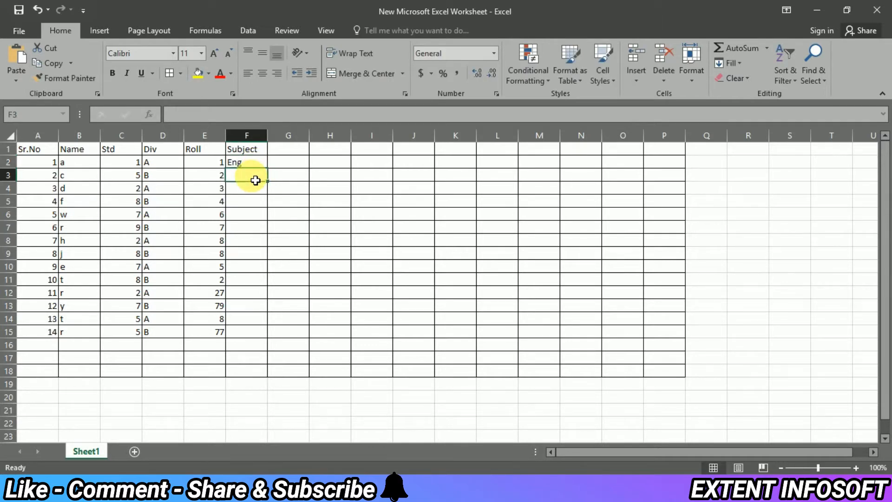
{"action": "type", "text": "Maths"}
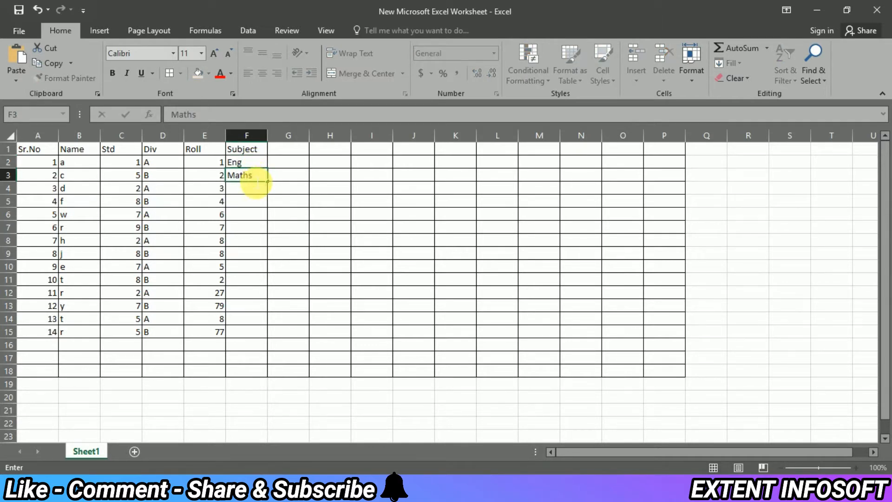
{"action": "left_click", "coordinate": [249, 191]}
{"action": "type", "text": "S"}
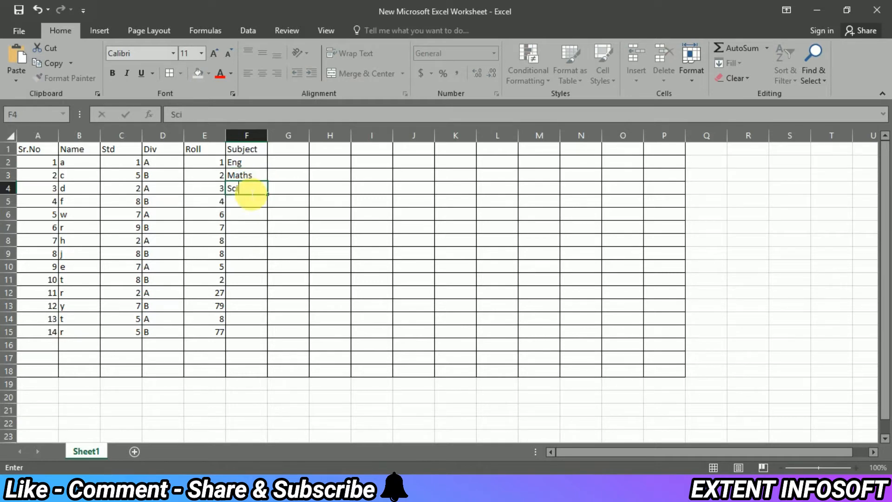
{"action": "type", "text": "ci"}
{"action": "left_click", "coordinate": [250, 206]}
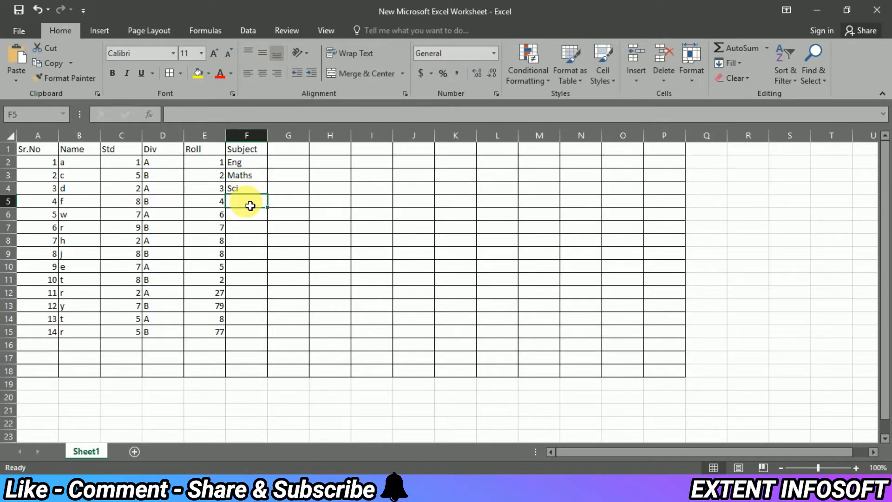
{"action": "type", "text": "En"}
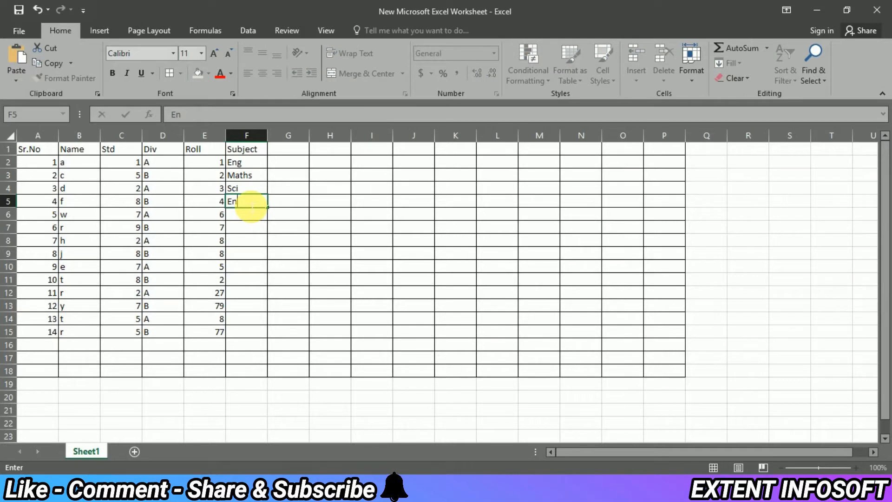
{"action": "type", "text": "fg"}
{"action": "left_click", "coordinate": [248, 218]}
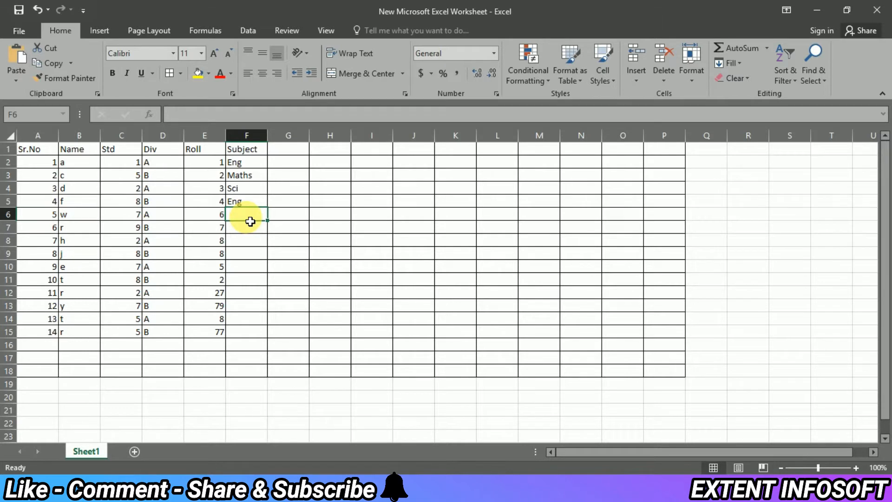
{"action": "type", "text": "SS"}
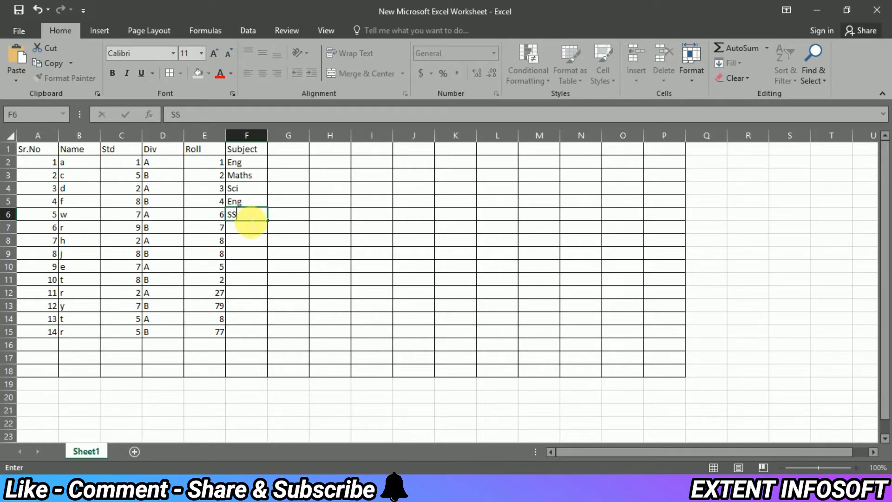
{"action": "left_click", "coordinate": [259, 234]}
Fill the rest of the Subject column to F15 by repeating the five entries in F2:F6.
{"action": "left_click_drag", "start_coordinate": [261, 165], "coordinate": [274, 340]}
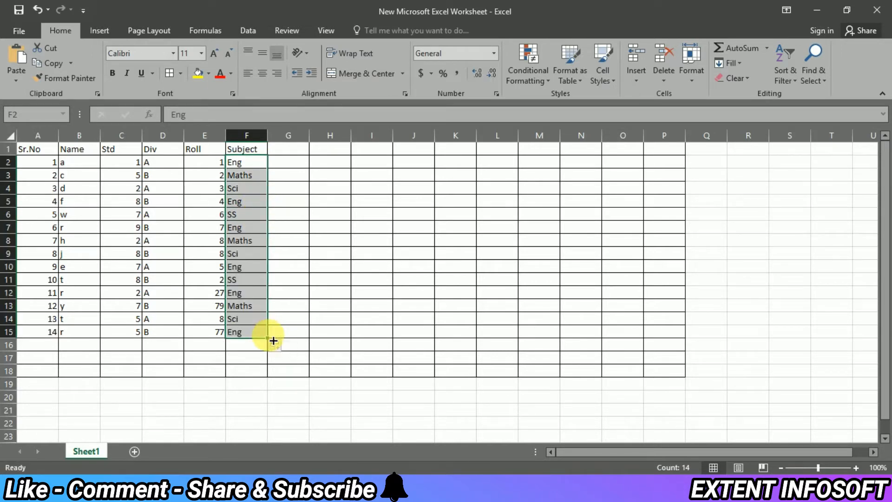
{"action": "left_click", "coordinate": [340, 304]}
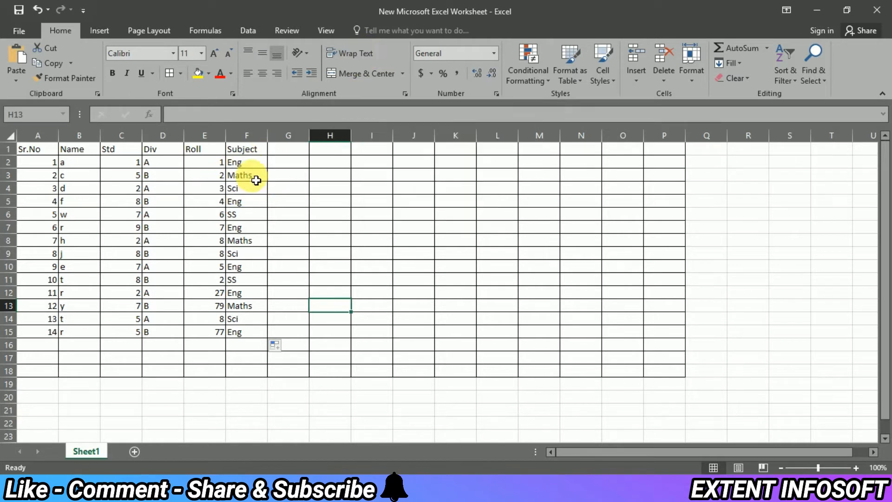
Add the header Remark in G1 and enter "What is Wrap Text" in the cell below it.
{"action": "left_click", "coordinate": [292, 156]}
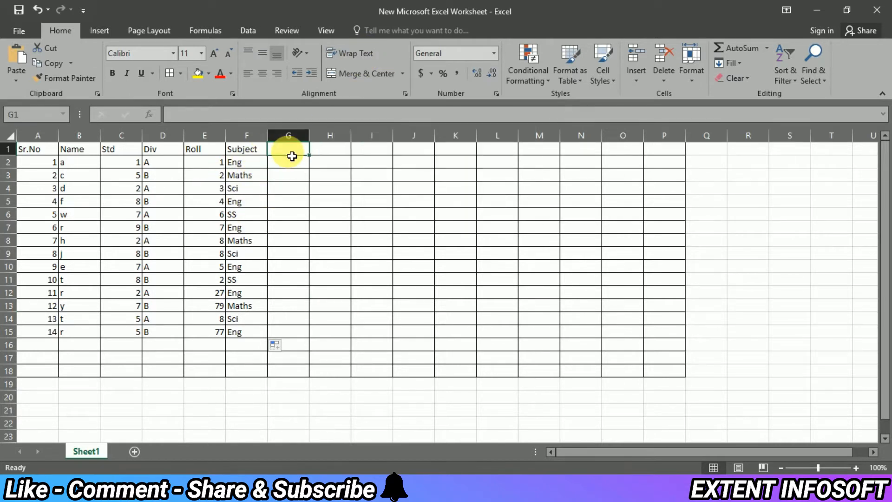
{"action": "type", "text": "Rem"}
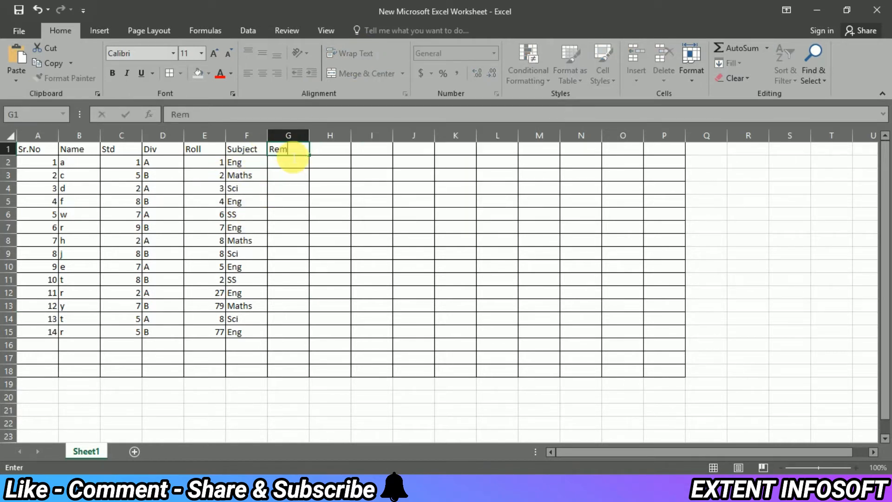
{"action": "type", "text": "ark"}
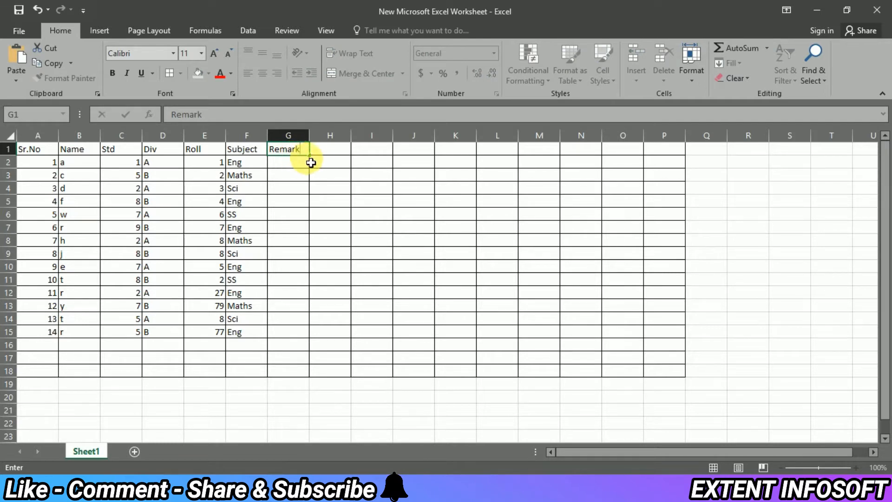
{"action": "left_click", "coordinate": [301, 168]}
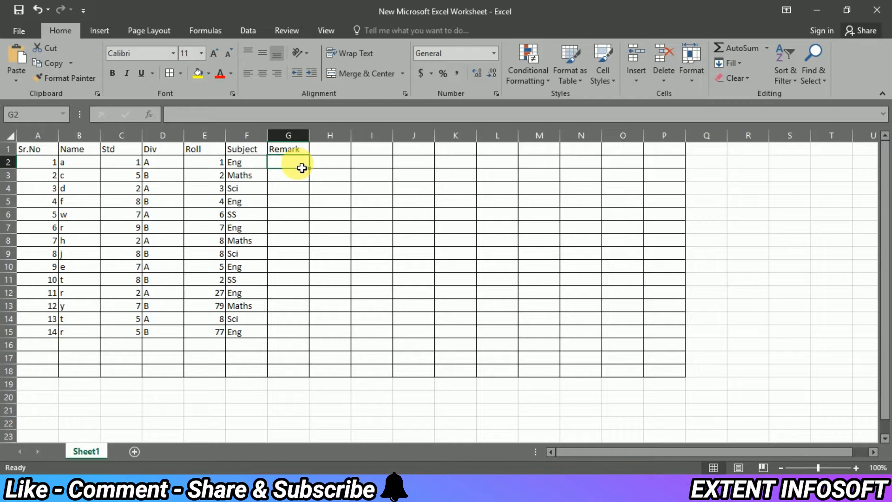
{"action": "type", "text": "What is"}
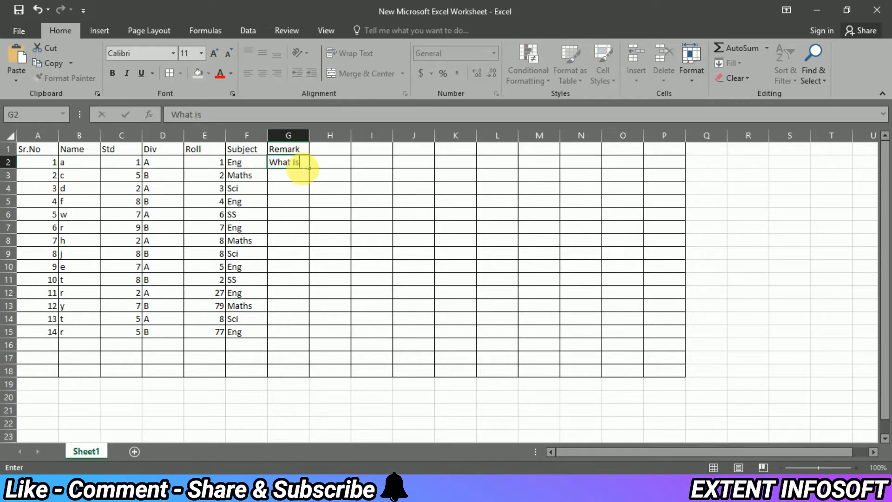
{"action": "type", "text": " Wrap Tex"}
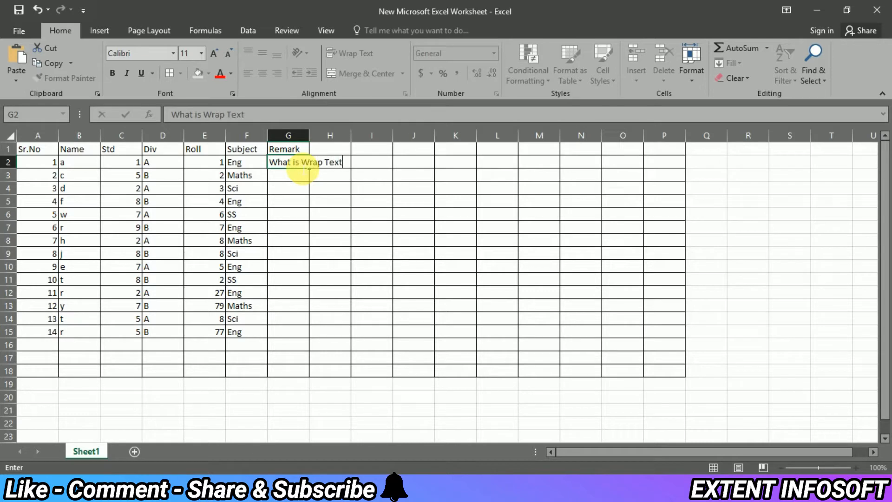
{"action": "type", "text": "t"}
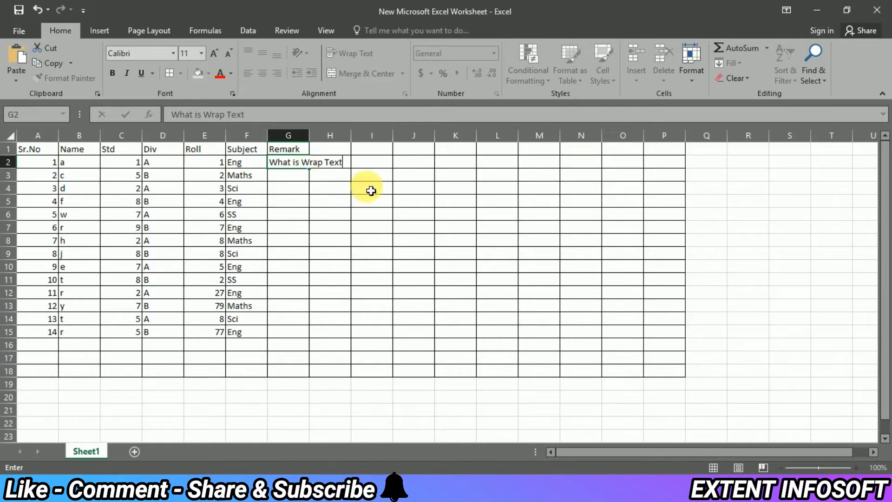
{"action": "left_click", "coordinate": [339, 199]}
Apply Wrap Text to the remark in cell G2.
{"action": "left_click", "coordinate": [288, 164]}
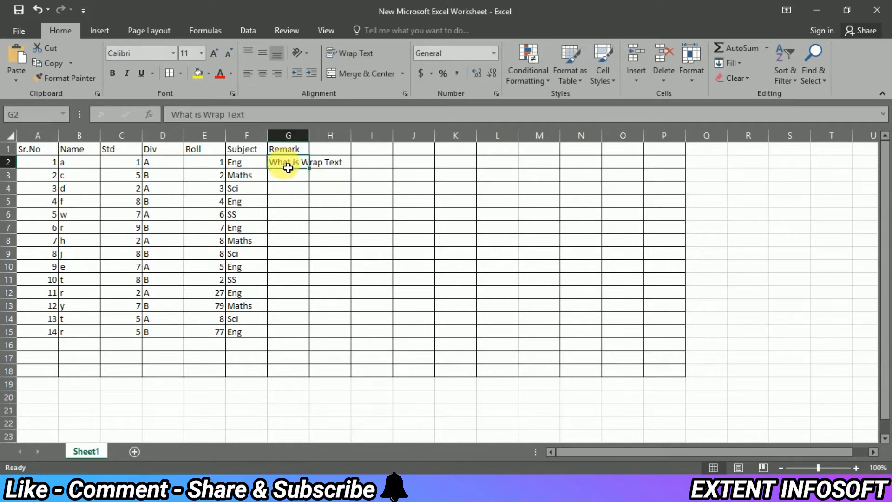
{"action": "left_click", "coordinate": [353, 53]}
{"action": "left_click", "coordinate": [322, 256]}
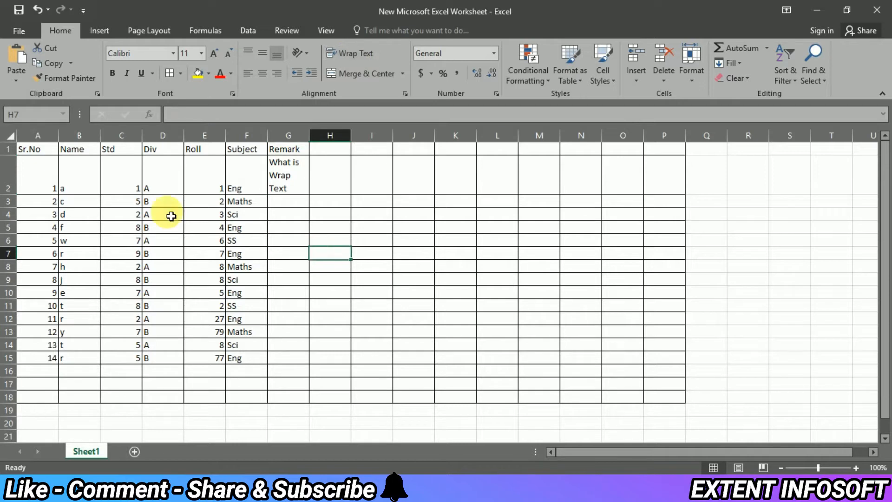
Align the contents of A1:L18 to the middle vertically and to the center horizontally.
{"action": "left_click_drag", "start_coordinate": [36, 155], "coordinate": [488, 406]}
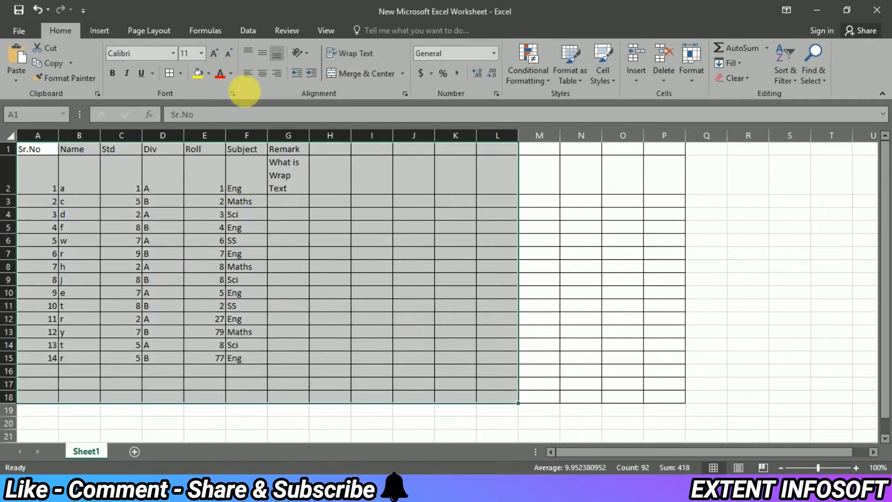
{"action": "left_click", "coordinate": [265, 57]}
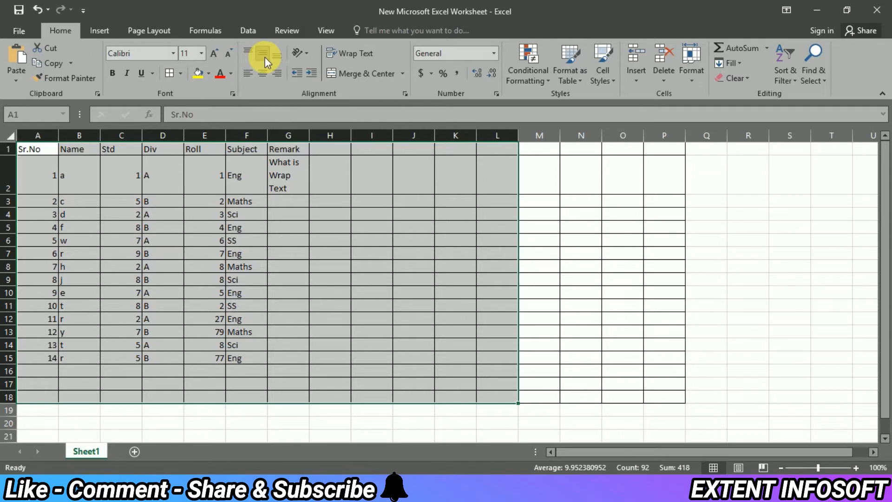
{"action": "left_click", "coordinate": [262, 74]}
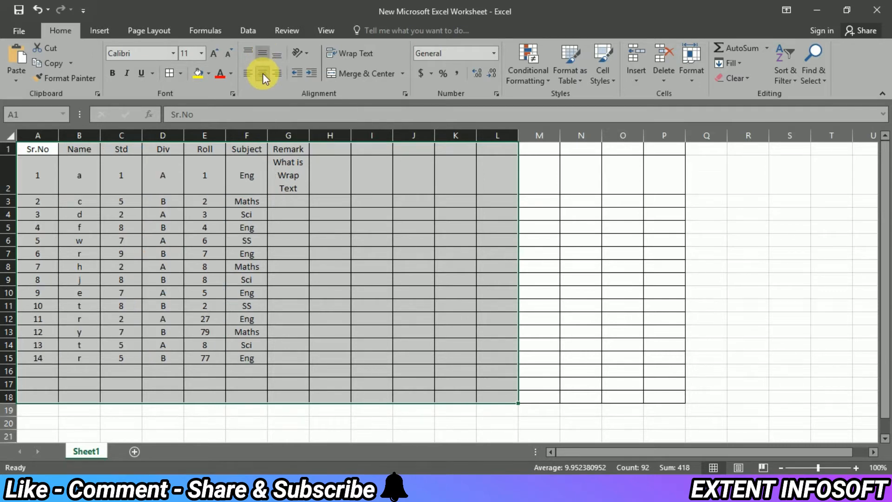
{"action": "left_click", "coordinate": [391, 317]}
Turn text wrapping off for the remark in G2 and switch it back on.
{"action": "left_click", "coordinate": [290, 177]}
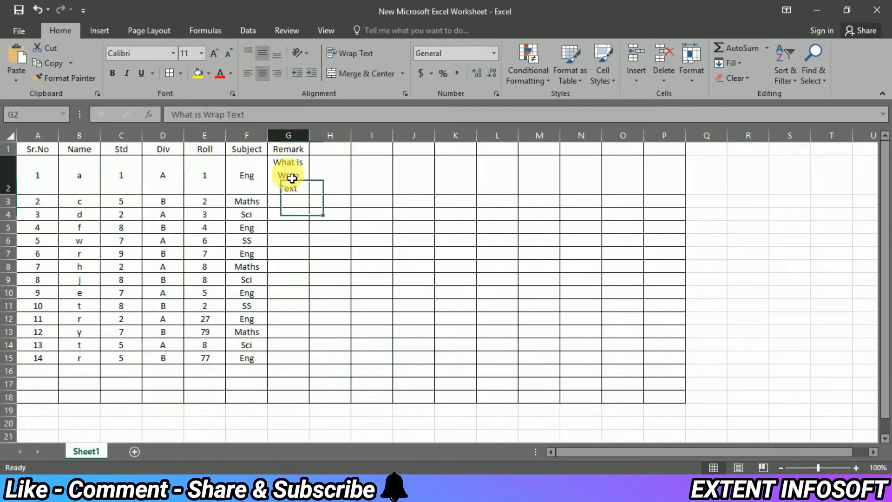
{"action": "left_click", "coordinate": [357, 52]}
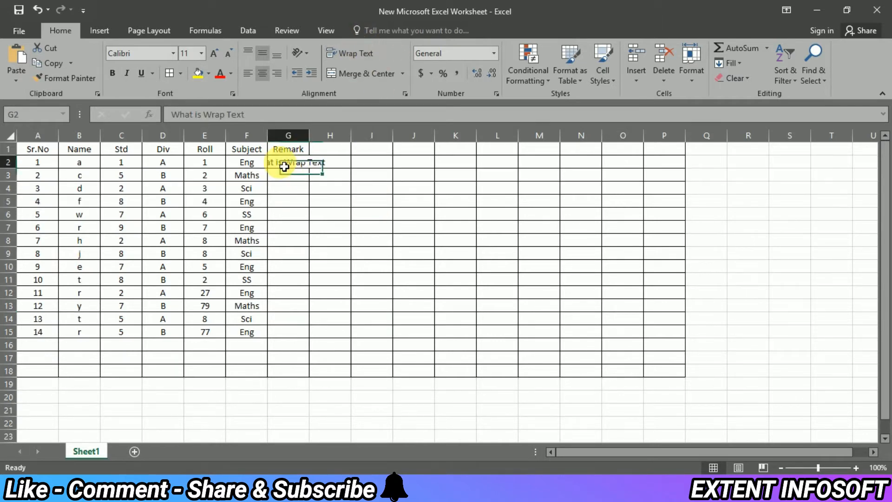
{"action": "left_click", "coordinate": [345, 52]}
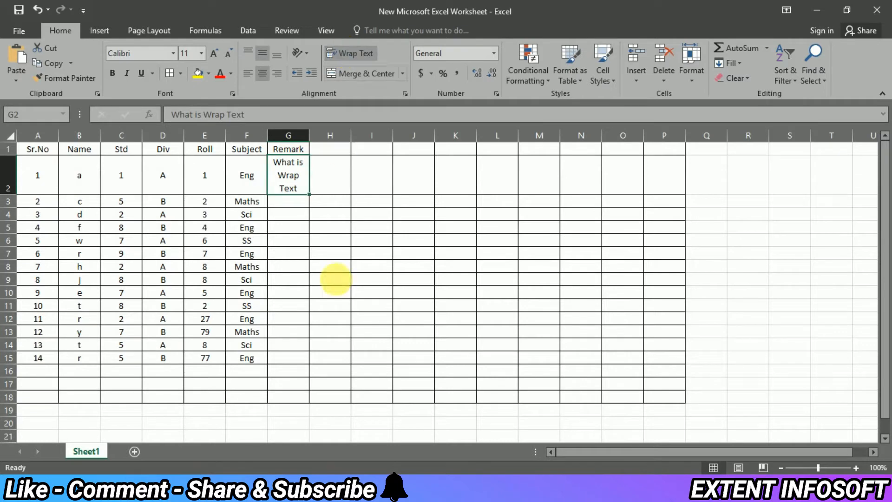
{"action": "left_click", "coordinate": [343, 332]}
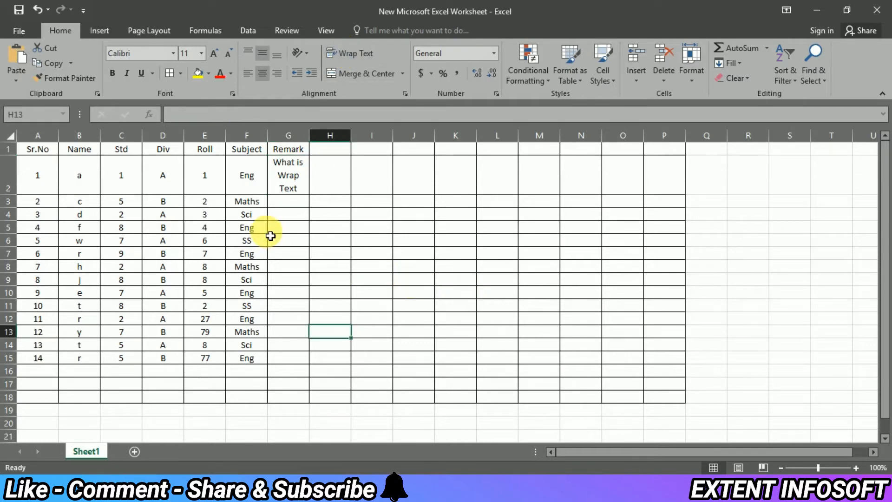
Merge and center cells G3 to J3.
{"action": "left_click", "coordinate": [289, 205]}
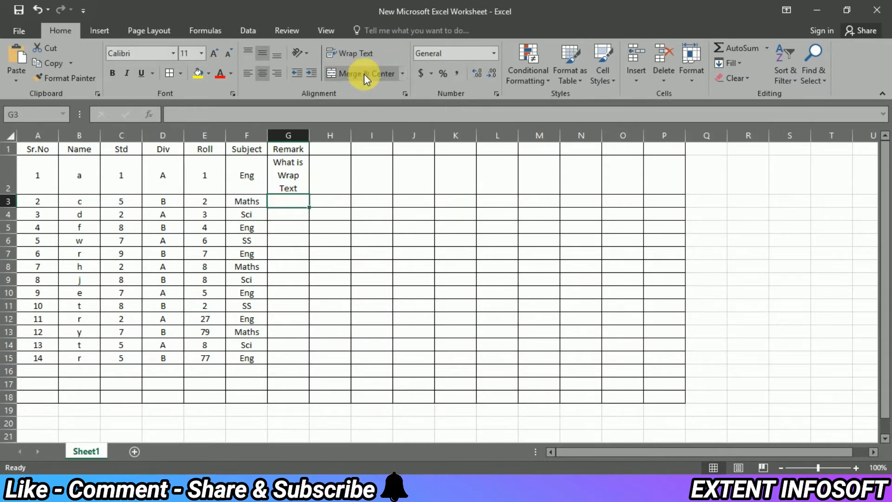
{"action": "left_click_drag", "start_coordinate": [301, 205], "coordinate": [410, 207]}
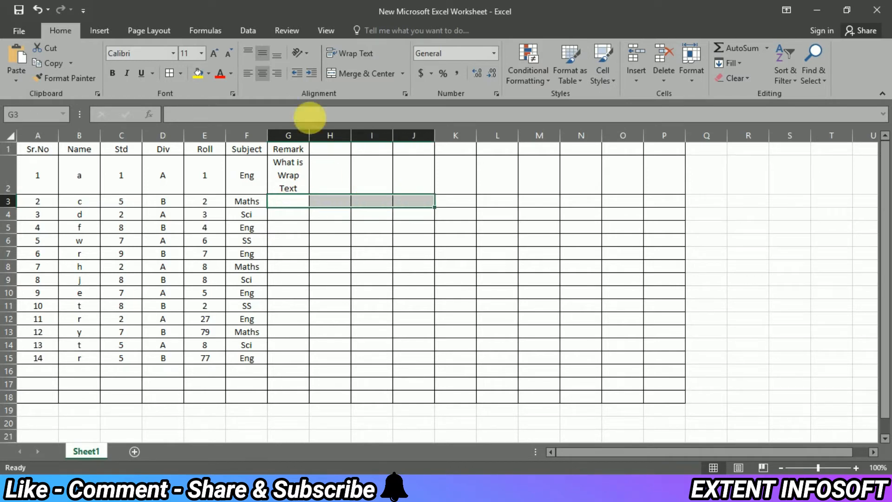
{"action": "left_click", "coordinate": [360, 75]}
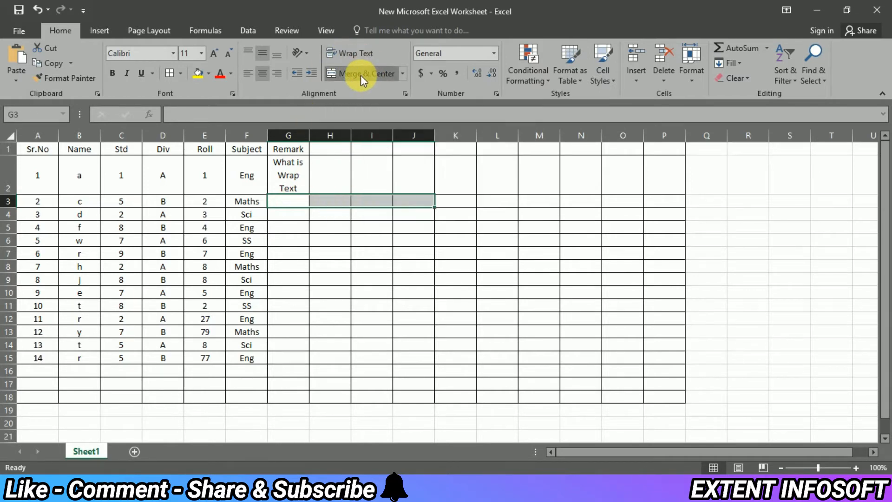
Enter "This is Merge & Center" in the merged cell at G3.
{"action": "double_click", "coordinate": [317, 208]}
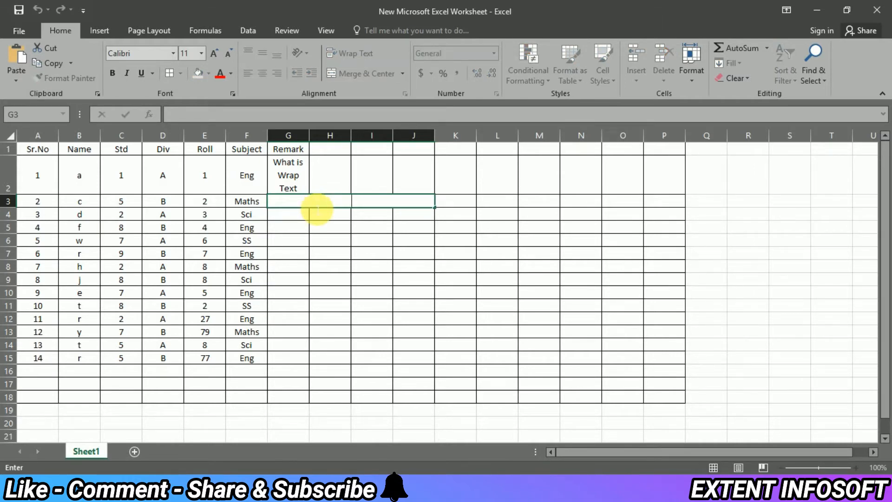
{"action": "type", "text": "This is Merge"}
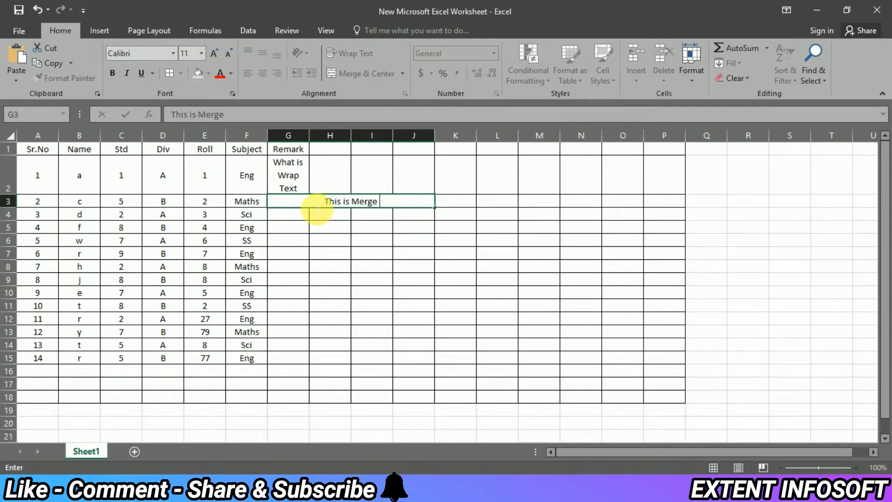
{"action": "type", "text": " & Cen"}
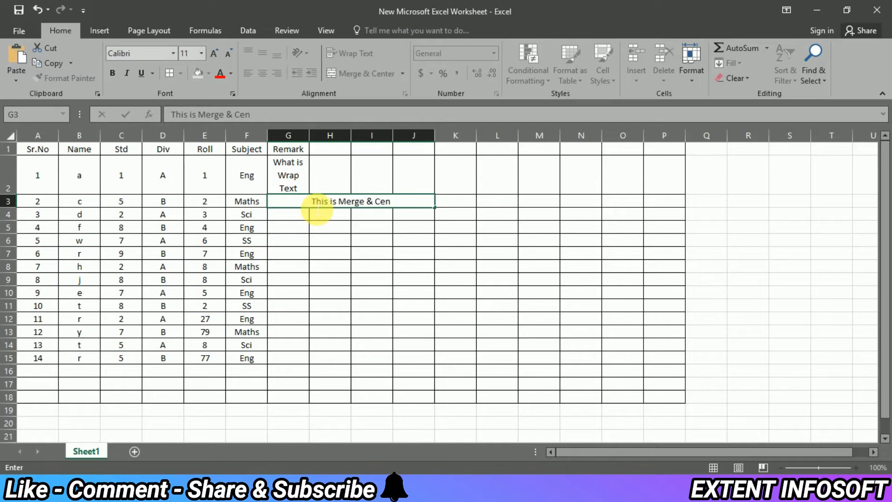
{"action": "type", "text": "ter"}
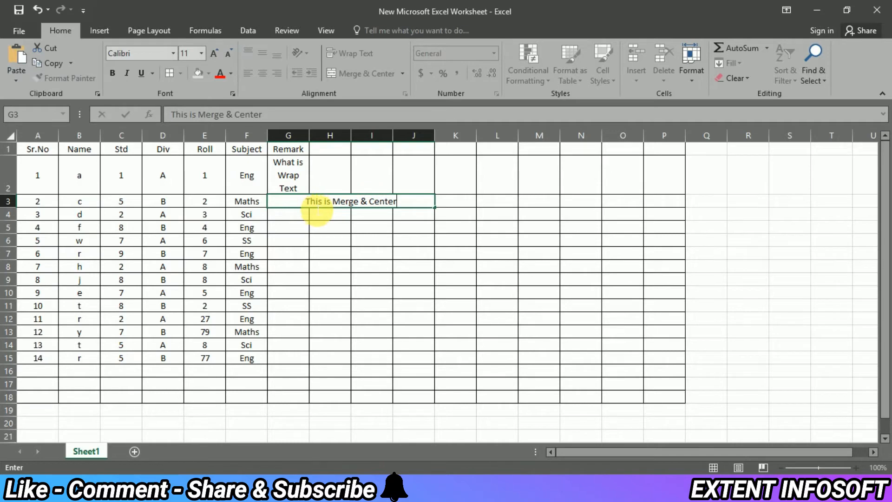
{"action": "left_click", "coordinate": [315, 214]}
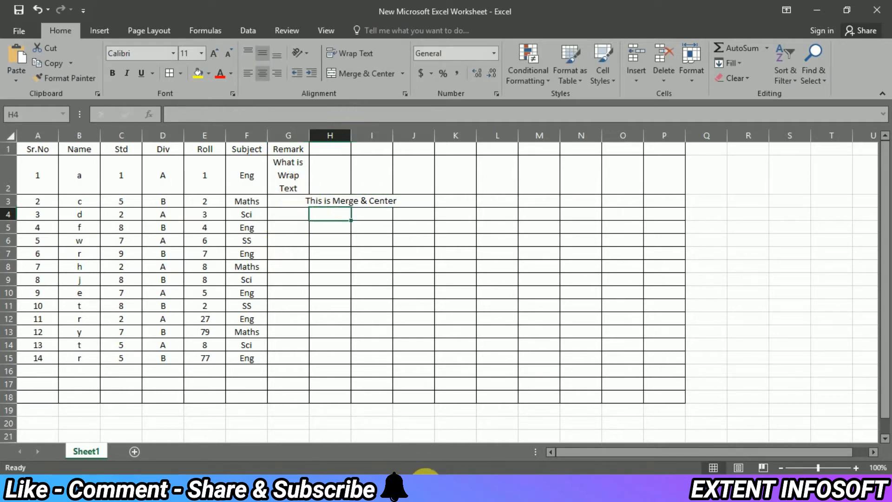
Merge cells G4:I5 row by row with Merge Across.
{"action": "left_click", "coordinate": [285, 220]}
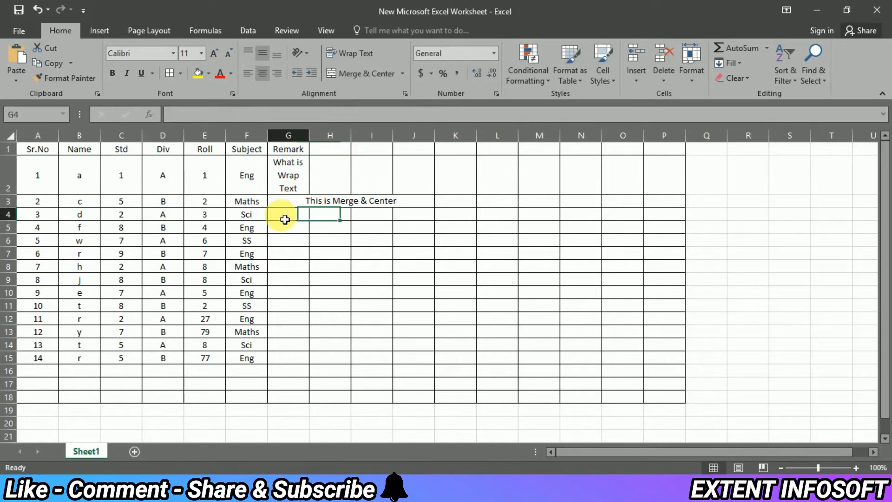
{"action": "left_click_drag", "start_coordinate": [285, 219], "coordinate": [367, 226]}
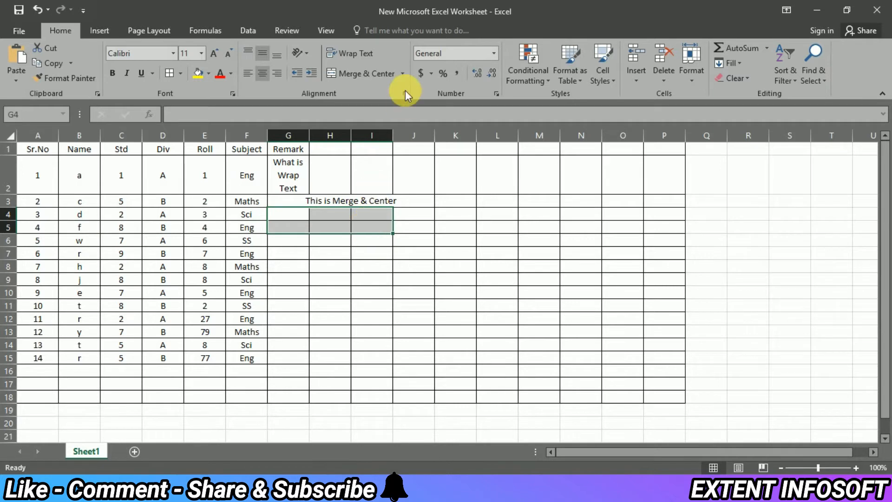
{"action": "left_click", "coordinate": [403, 75]}
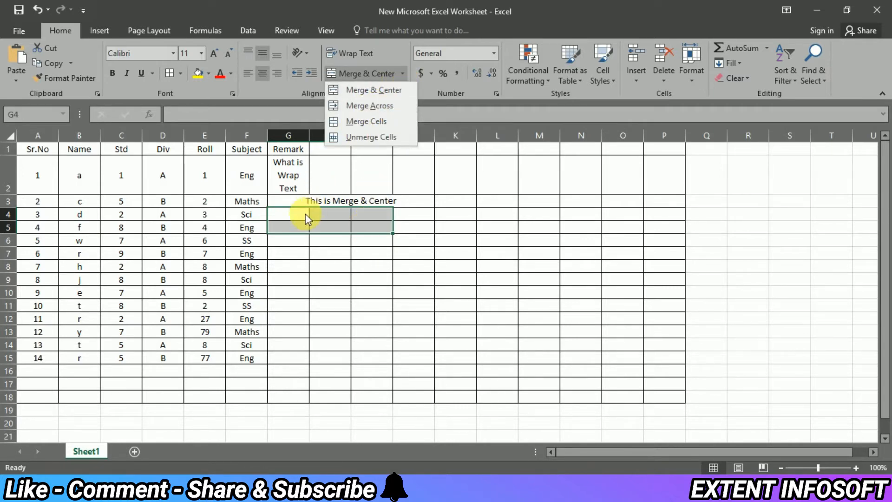
{"action": "left_click", "coordinate": [313, 237]}
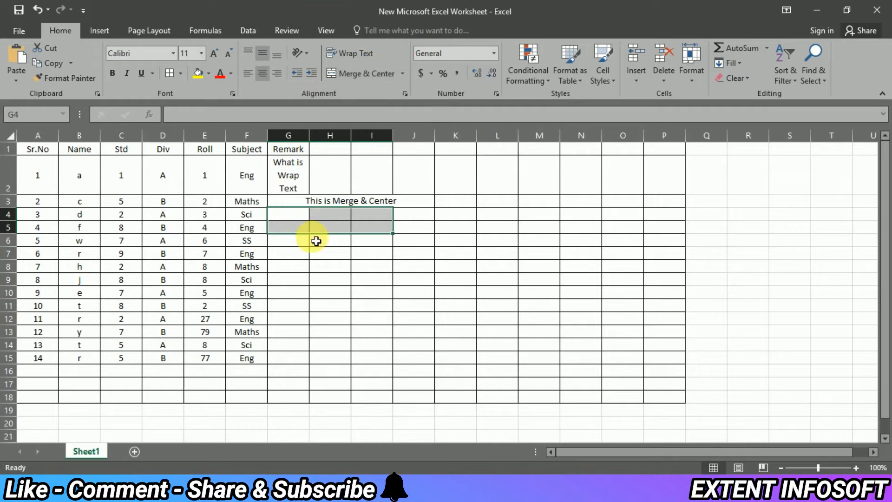
{"action": "left_click", "coordinate": [315, 242]}
{"action": "left_click_drag", "start_coordinate": [290, 216], "coordinate": [379, 239]}
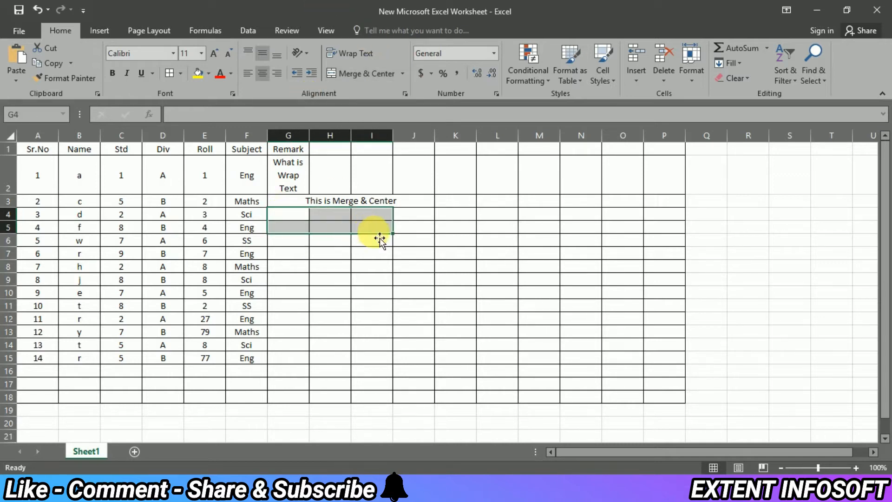
{"action": "left_click", "coordinate": [401, 73]}
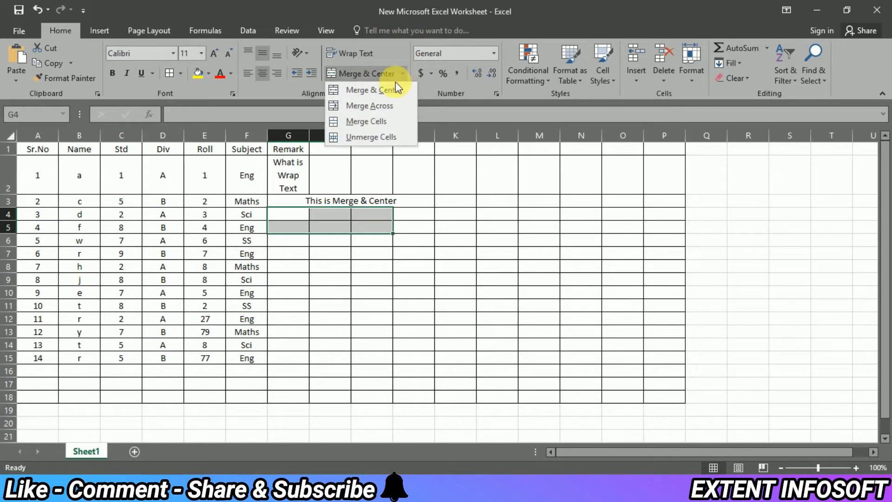
{"action": "left_click", "coordinate": [371, 105]}
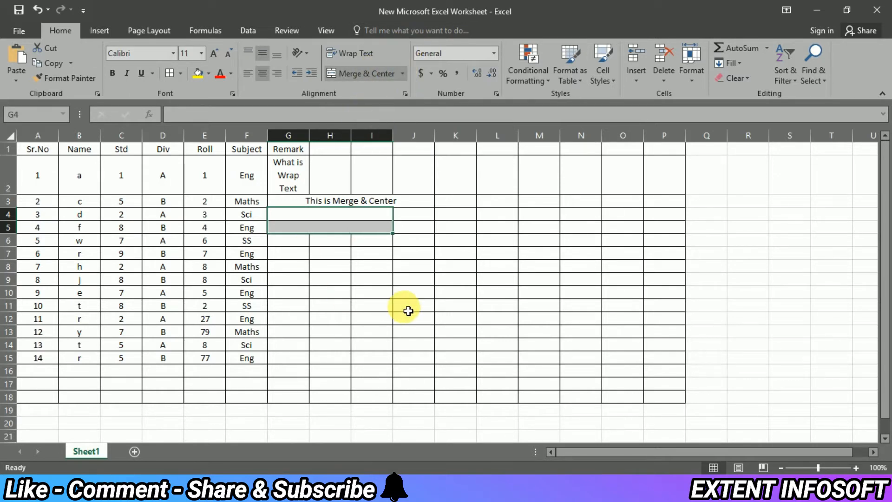
Enter "This is Merge" in the merged cell at G4.
{"action": "left_click_drag", "start_coordinate": [318, 219], "coordinate": [320, 232]}
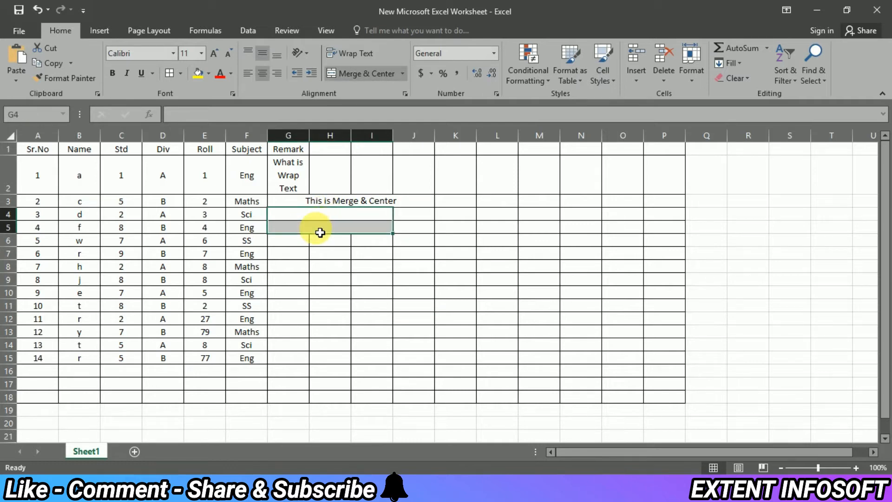
{"action": "type", "text": "This is Merge & Center"}
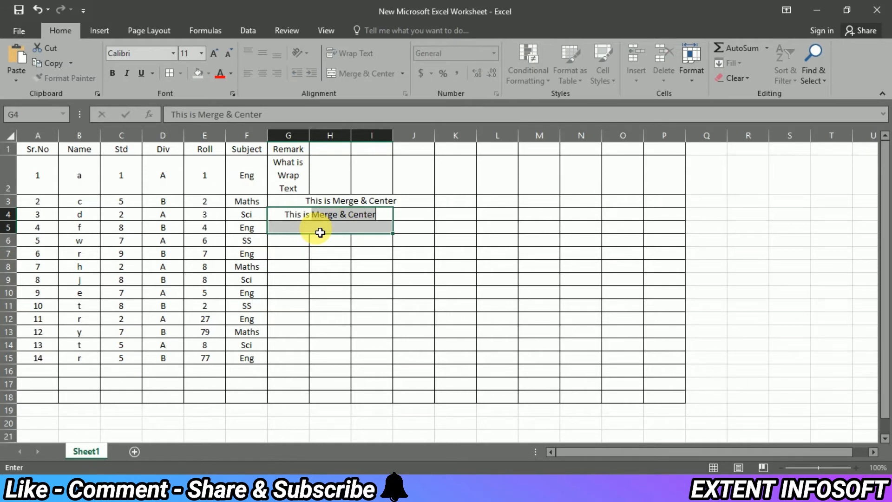
{"action": "key", "text": "shift+Right"}
{"action": "key", "text": "shift+Right"}
{"action": "key", "text": "Delete"}
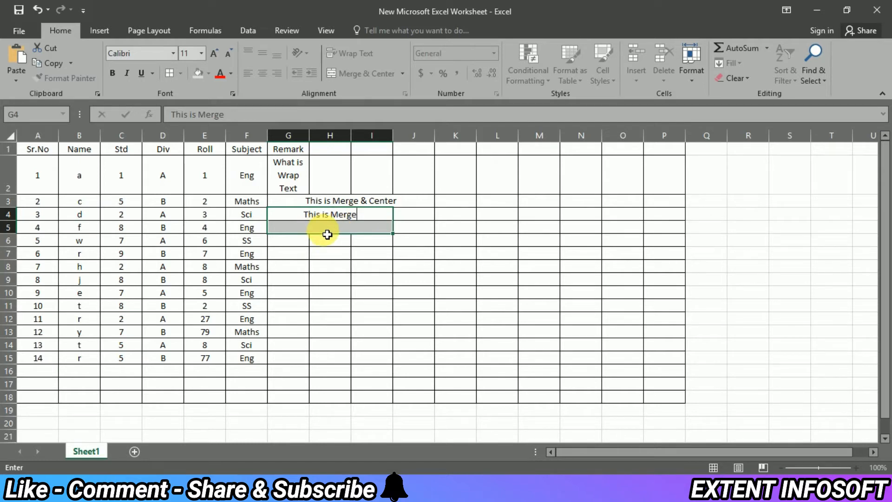
Enter "Across" in the merged cell at G5.
{"action": "left_click", "coordinate": [325, 233]}
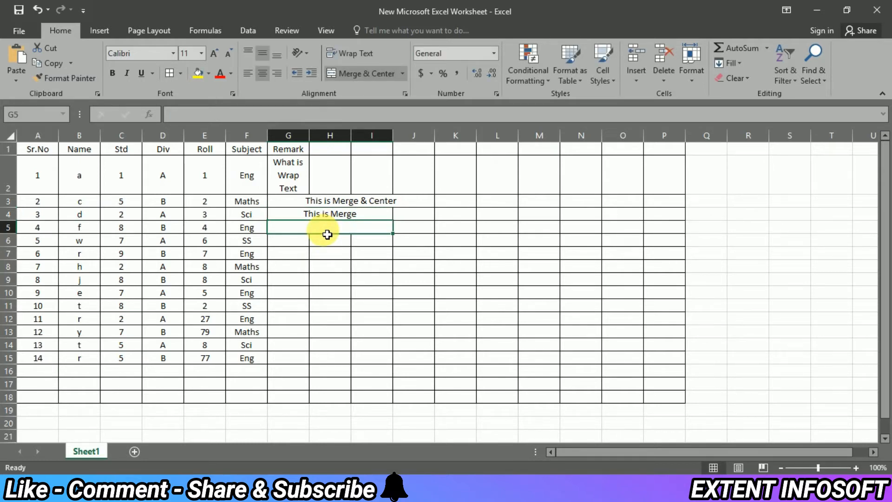
{"action": "type", "text": "A"}
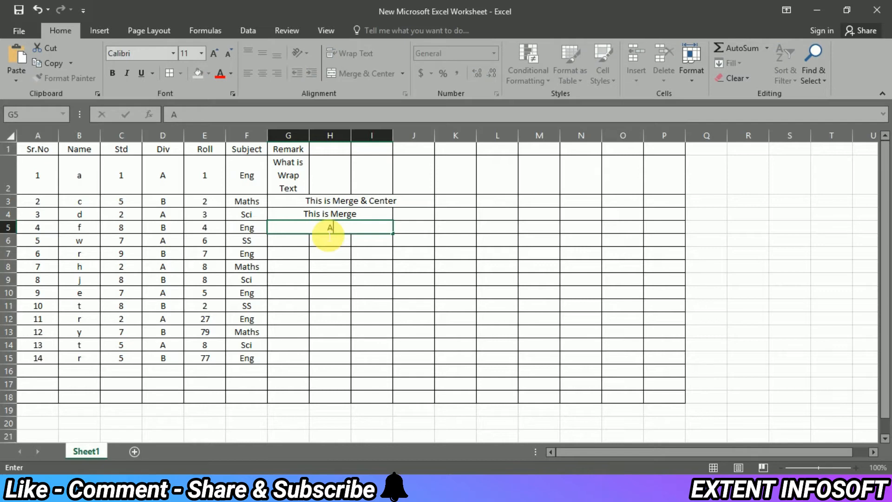
{"action": "type", "text": "ccroe"}
{"action": "key", "text": "BackSpace"}
{"action": "key", "text": "BackSpace"}
{"action": "key", "text": "BackSpace"}
{"action": "key", "text": "BackSpace"}
{"action": "type", "text": "ross"}
{"action": "left_click", "coordinate": [453, 281]}
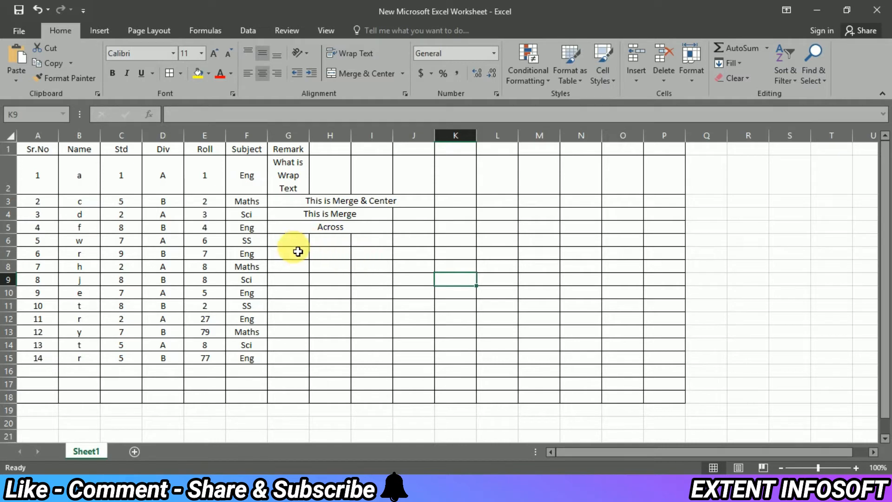
Apply Merge Across to the range G6:I9.
{"action": "left_click", "coordinate": [403, 73]}
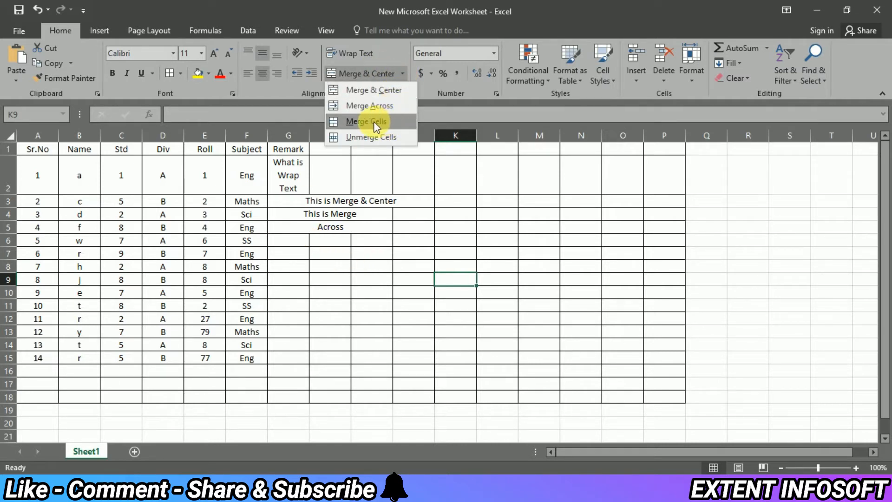
{"action": "left_click", "coordinate": [411, 270]}
{"action": "left_click_drag", "start_coordinate": [288, 242], "coordinate": [379, 289]}
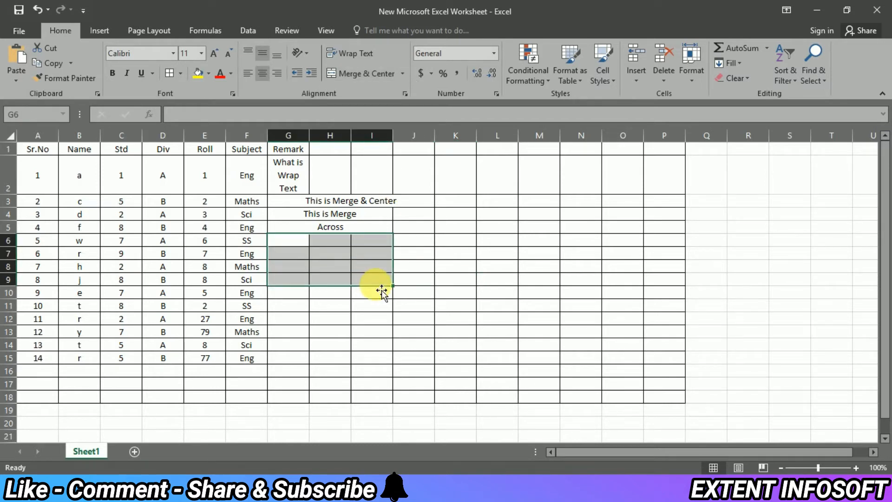
{"action": "left_click", "coordinate": [403, 77]}
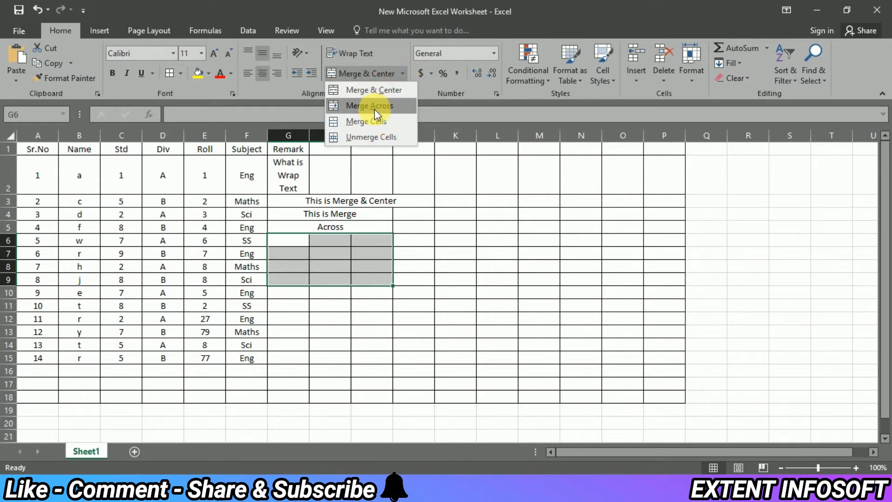
{"action": "left_click", "coordinate": [375, 109]}
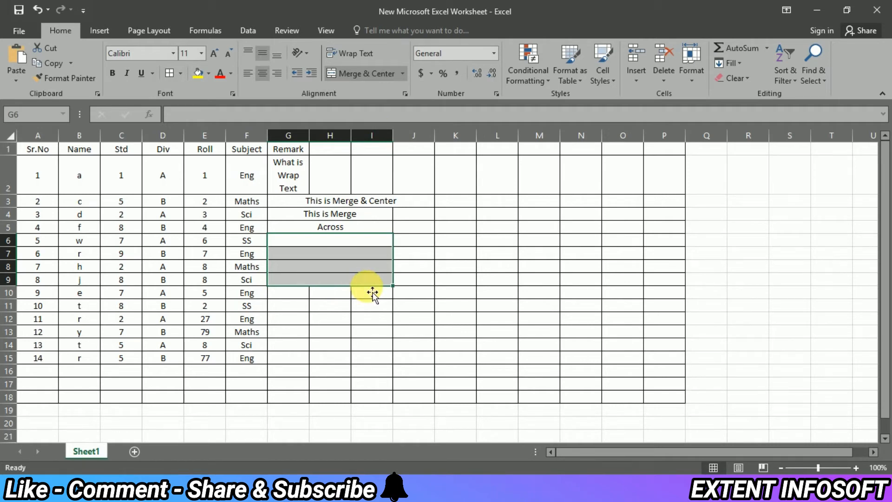
Enter "This is" in the merged cell at G6.
{"action": "left_click", "coordinate": [329, 245]}
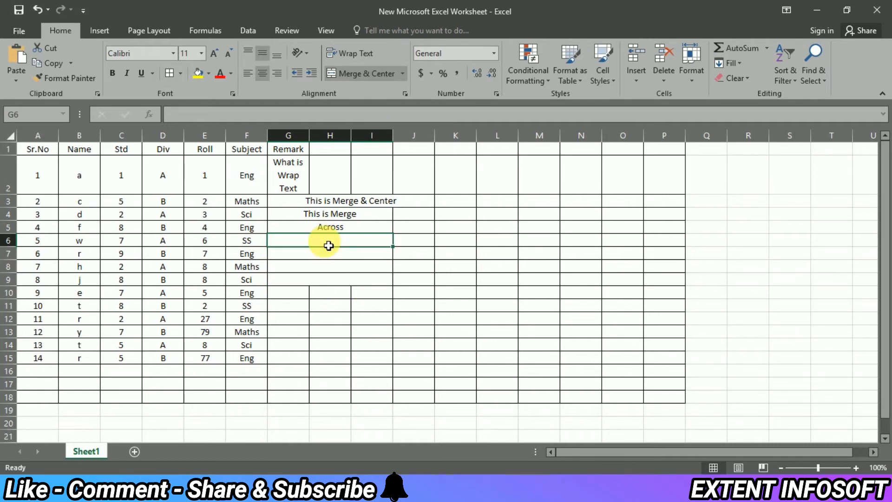
{"action": "type", "text": "This is"}
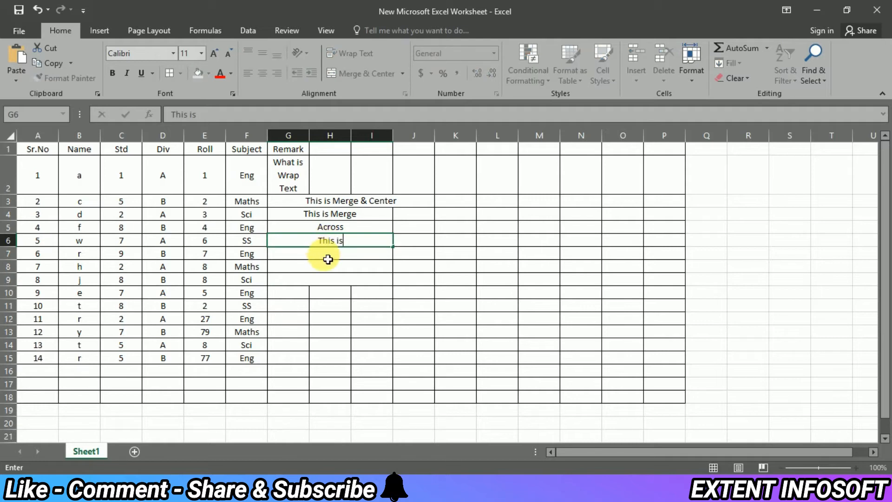
{"action": "key", "text": "Return"}
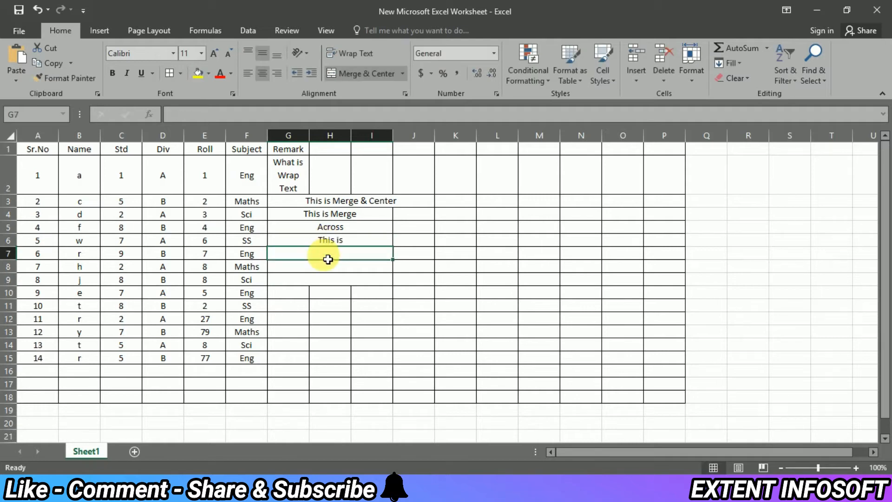
Enter "Merge" in the merged cell at G7 and "Cells" in the one at G8.
{"action": "left_click", "coordinate": [402, 74]}
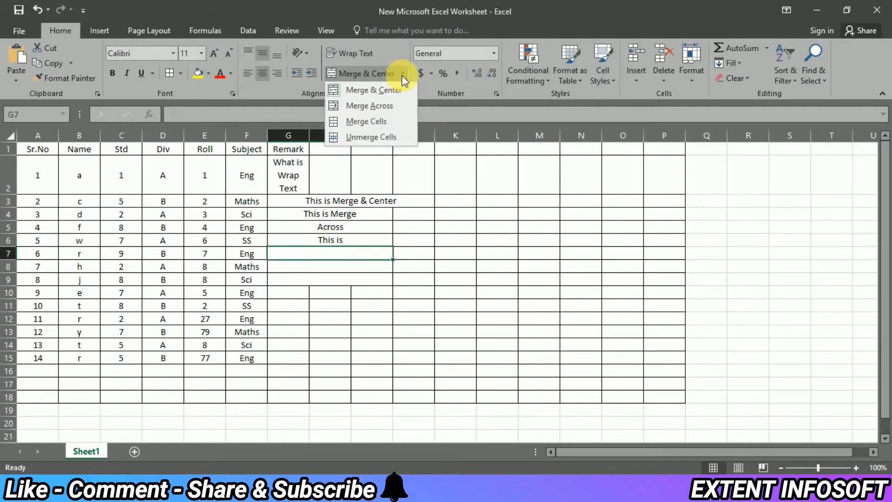
{"action": "left_click", "coordinate": [340, 258]}
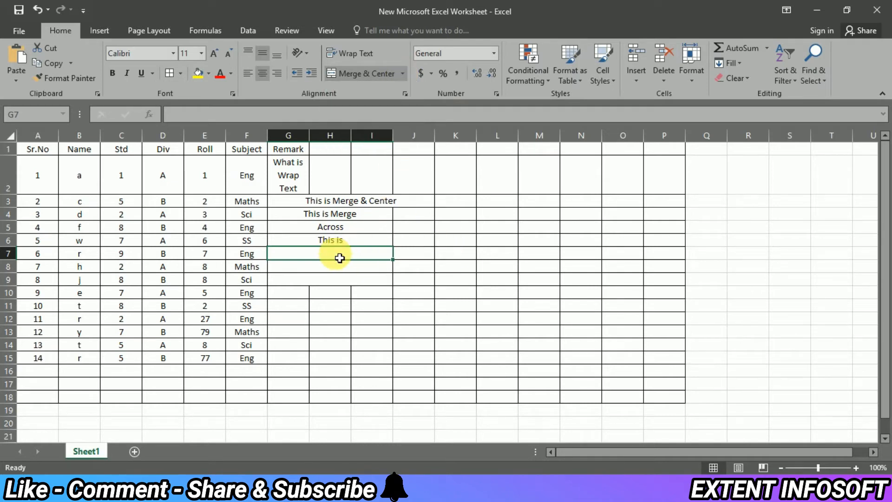
{"action": "type", "text": "Merge"}
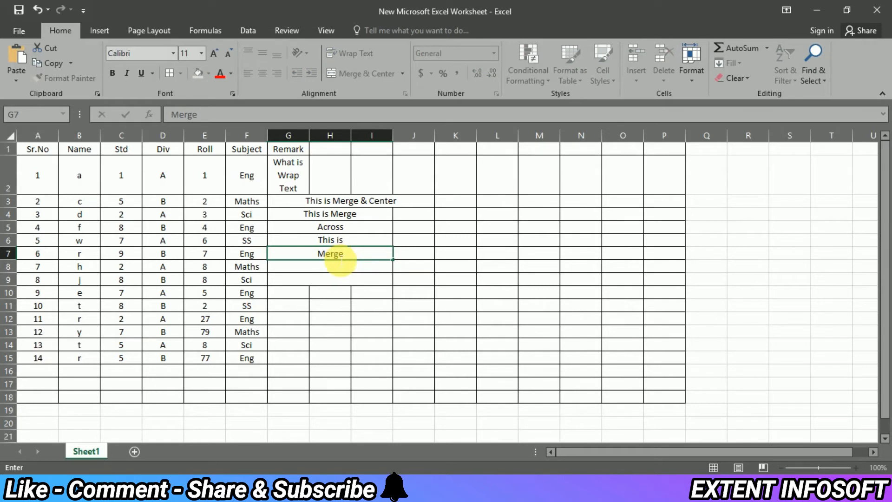
{"action": "left_click", "coordinate": [337, 272]}
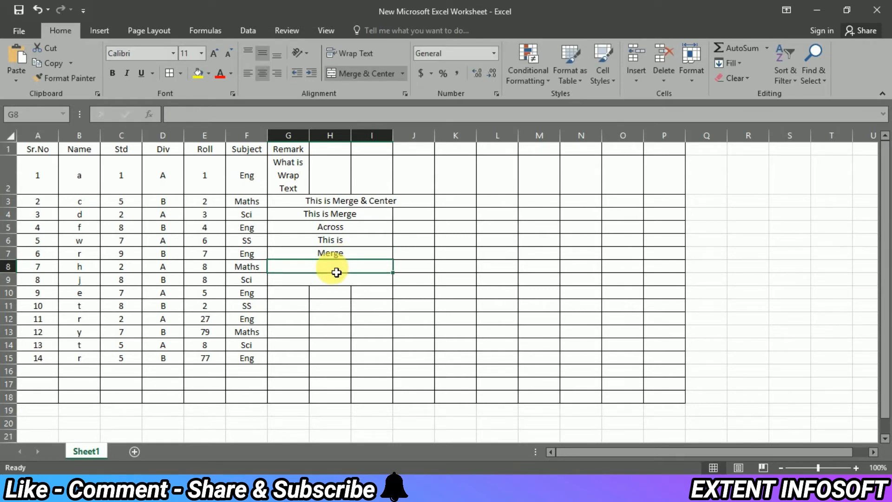
{"action": "type", "text": "Cwlls"}
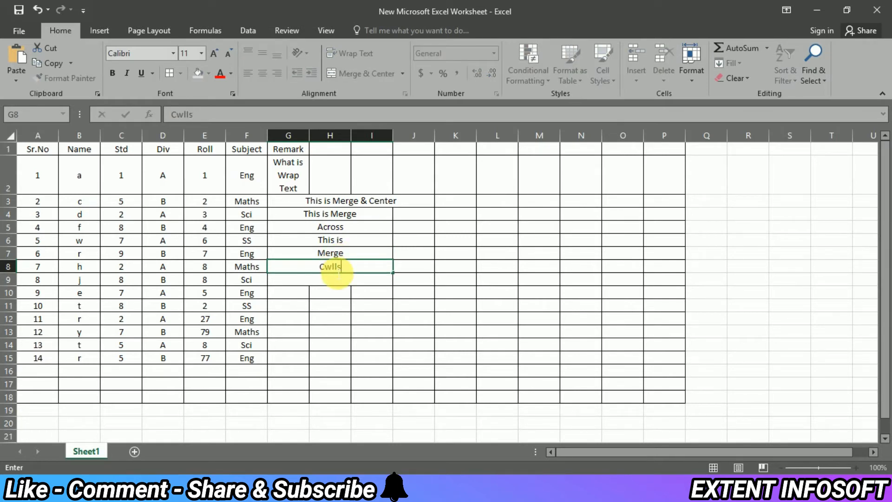
{"action": "key", "text": "BackSpace"}
{"action": "key", "text": "BackSpace"}
{"action": "key", "text": "BackSpace"}
{"action": "key", "text": "BackSpace"}
{"action": "type", "text": "ell"}
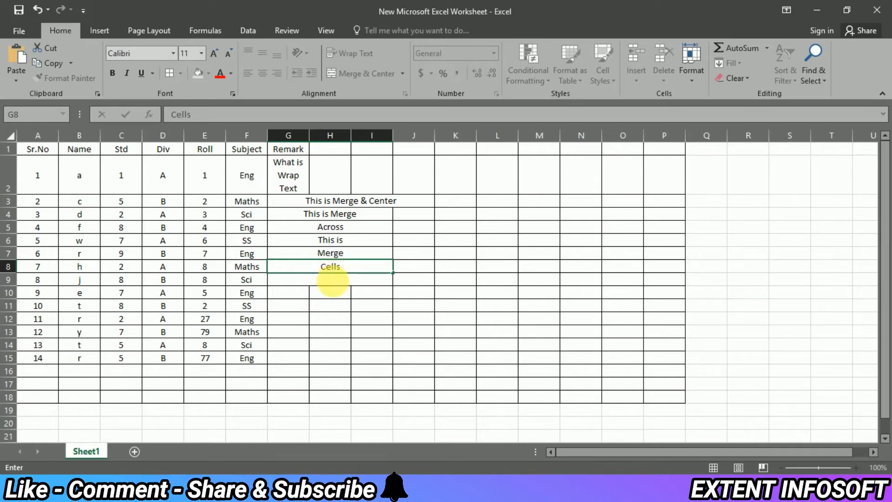
{"action": "left_click", "coordinate": [412, 294]}
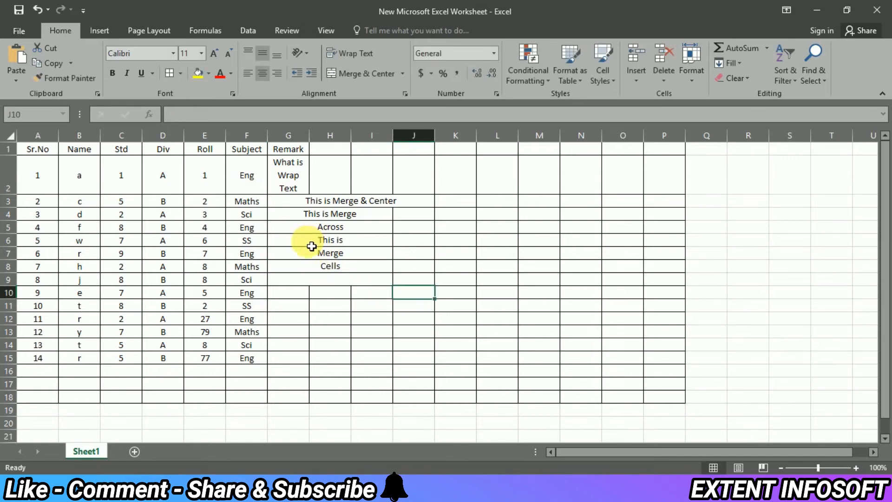
Combine the range G6:I9 into one cell with Merge Cells, keeping only the upper-left value.
{"action": "left_click_drag", "start_coordinate": [311, 246], "coordinate": [344, 280]}
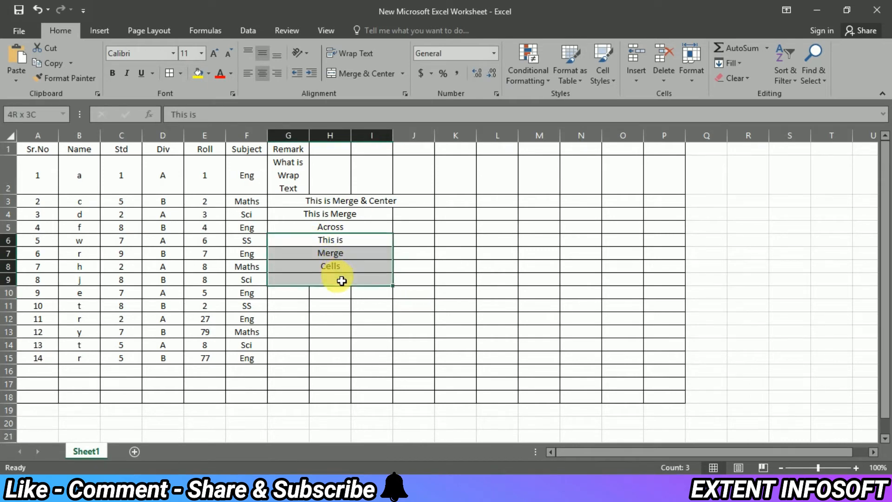
{"action": "left_click", "coordinate": [402, 74]}
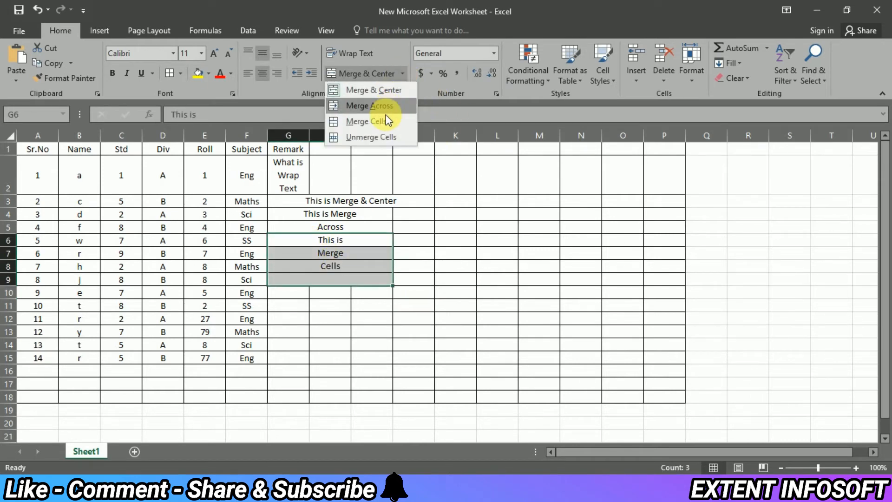
{"action": "left_click", "coordinate": [381, 121]}
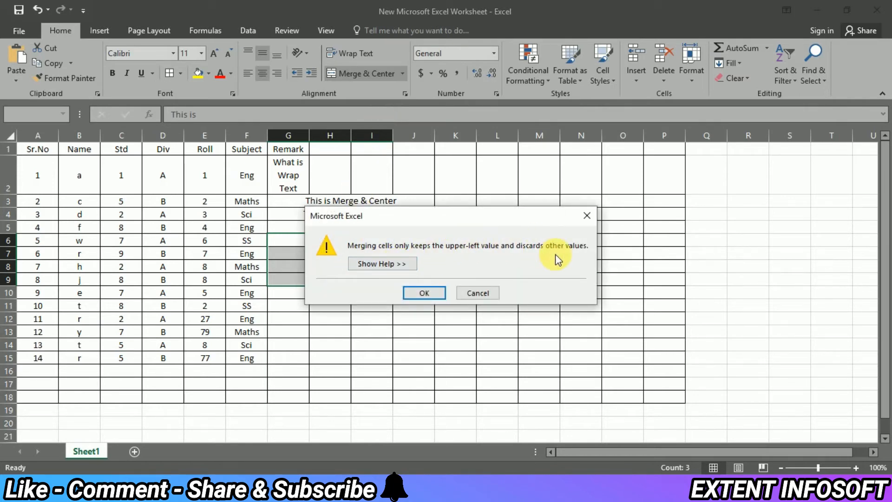
{"action": "left_click", "coordinate": [431, 293]}
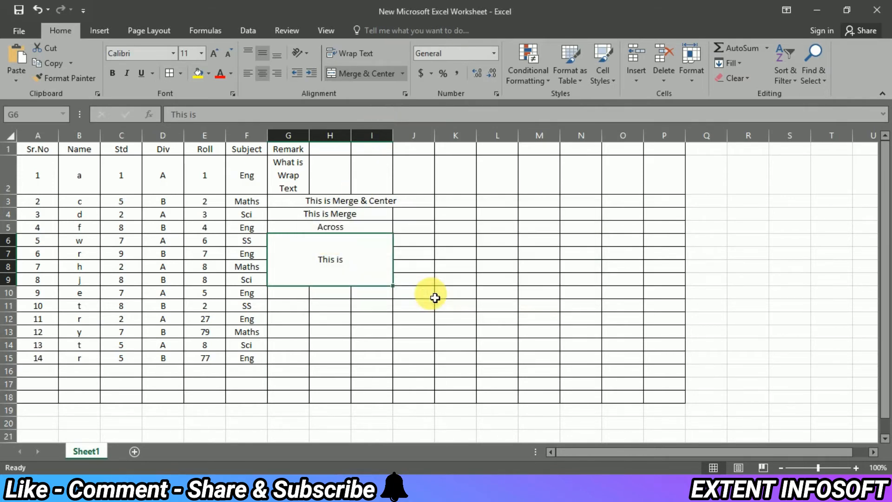
{"action": "double_click", "coordinate": [338, 275]}
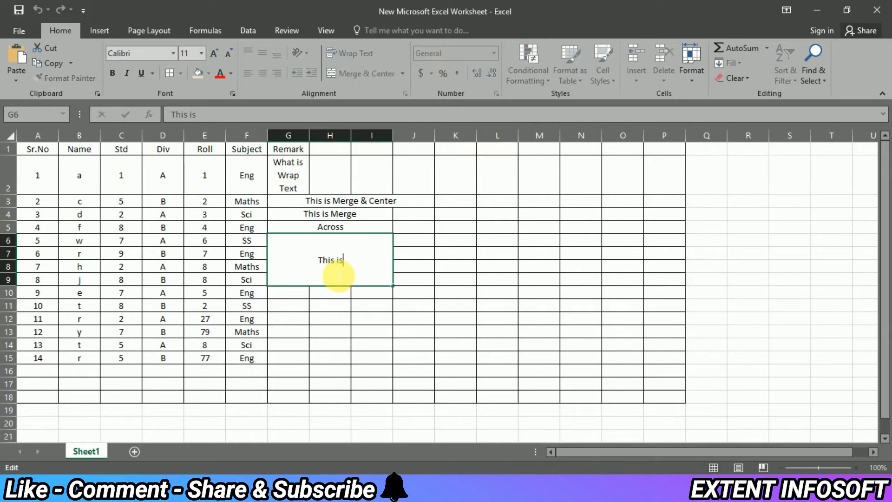
{"action": "left_click", "coordinate": [464, 279]}
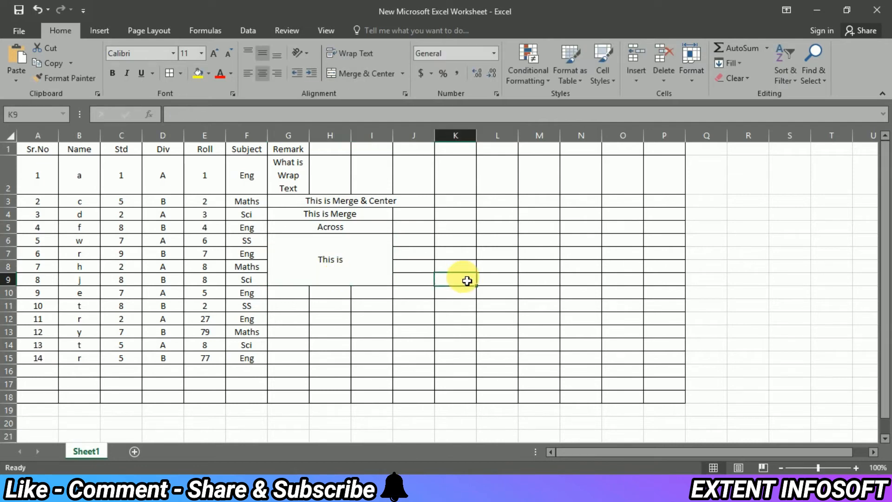
{"action": "left_click", "coordinate": [353, 250]}
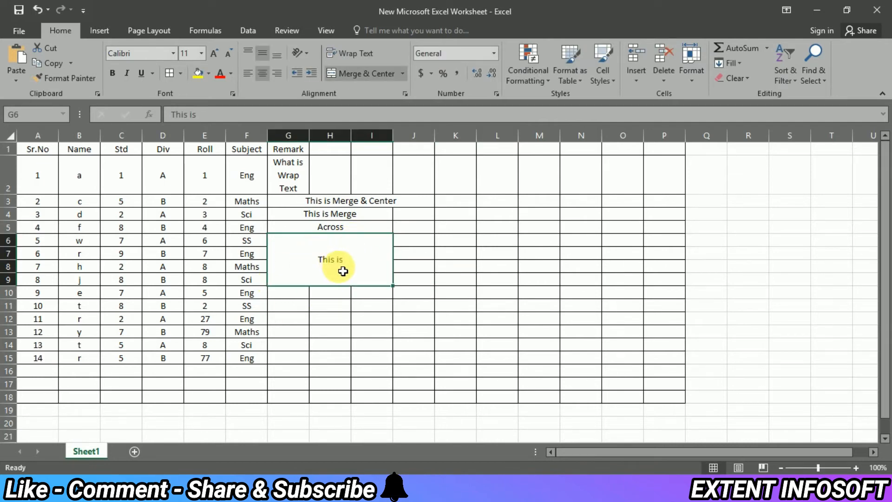
{"action": "left_click", "coordinate": [402, 73]}
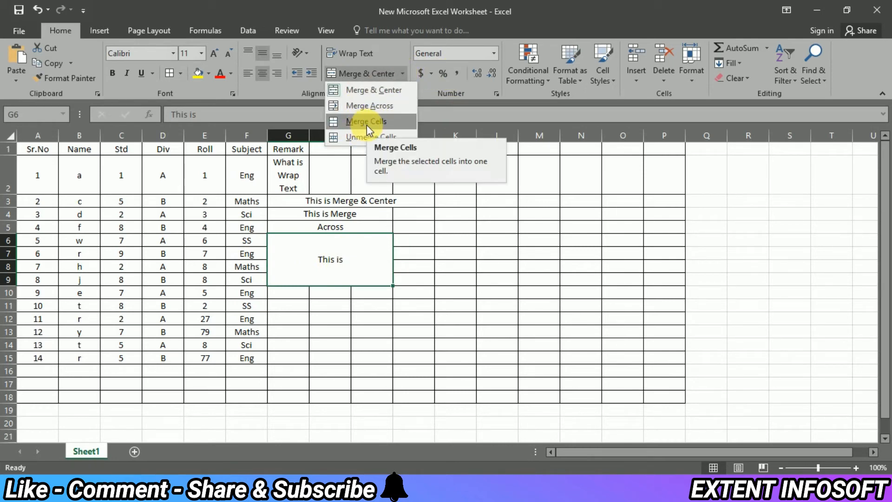
{"action": "left_click", "coordinate": [406, 283]}
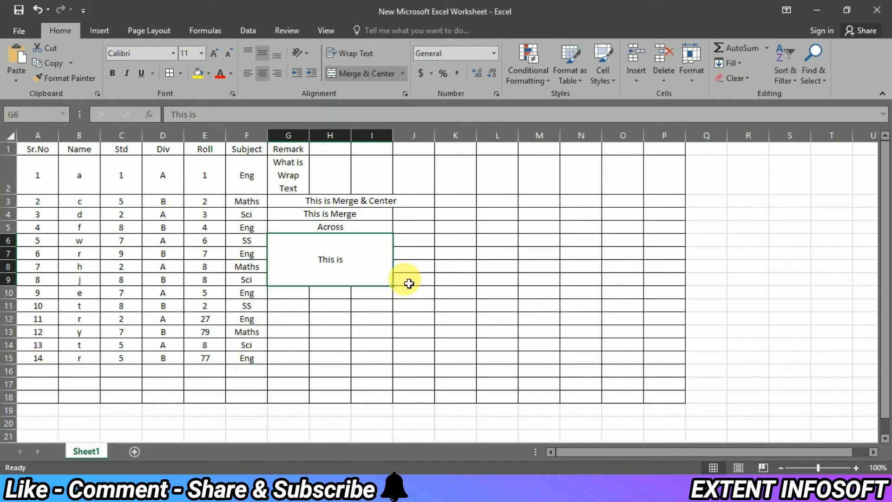
{"action": "left_click", "coordinate": [431, 264]}
Unmerge the block G6:I9 and combine the same range again with Merge Cells.
{"action": "left_click", "coordinate": [310, 266]}
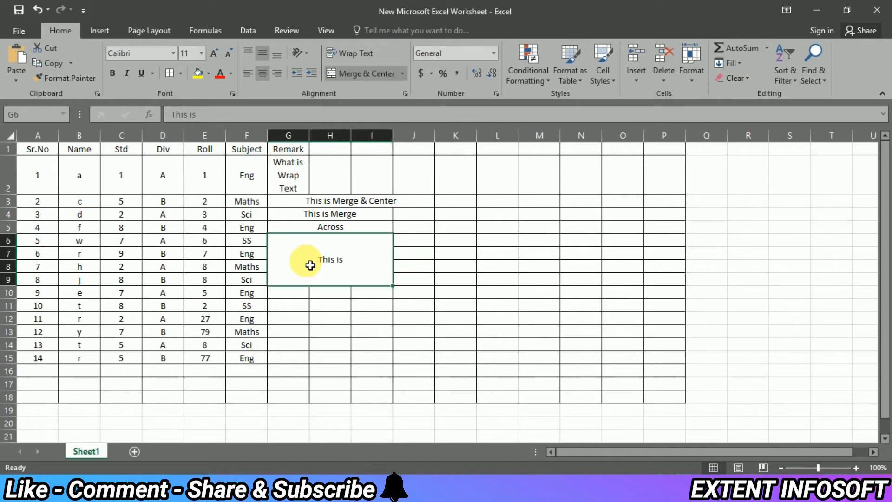
{"action": "left_click", "coordinate": [402, 74]}
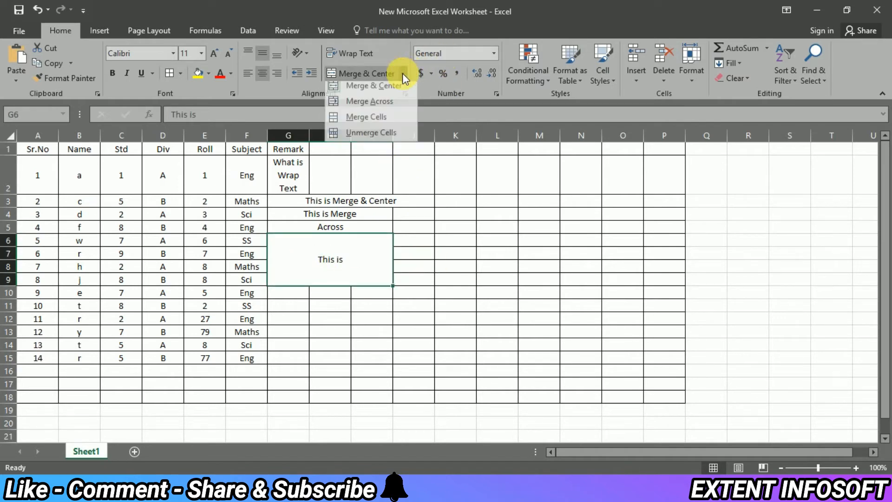
{"action": "left_click", "coordinate": [376, 133]}
{"action": "left_click", "coordinate": [407, 291]}
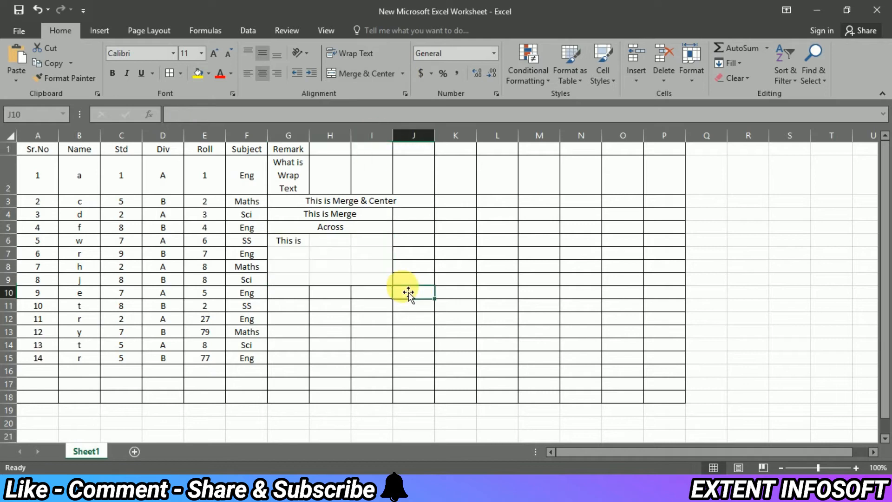
{"action": "left_click_drag", "start_coordinate": [288, 245], "coordinate": [384, 283]}
{"action": "left_click", "coordinate": [402, 75]}
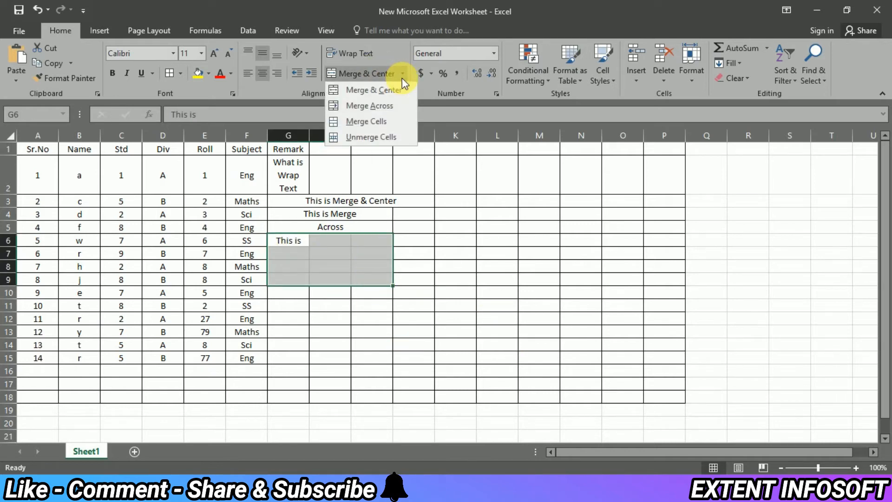
{"action": "left_click", "coordinate": [390, 120]}
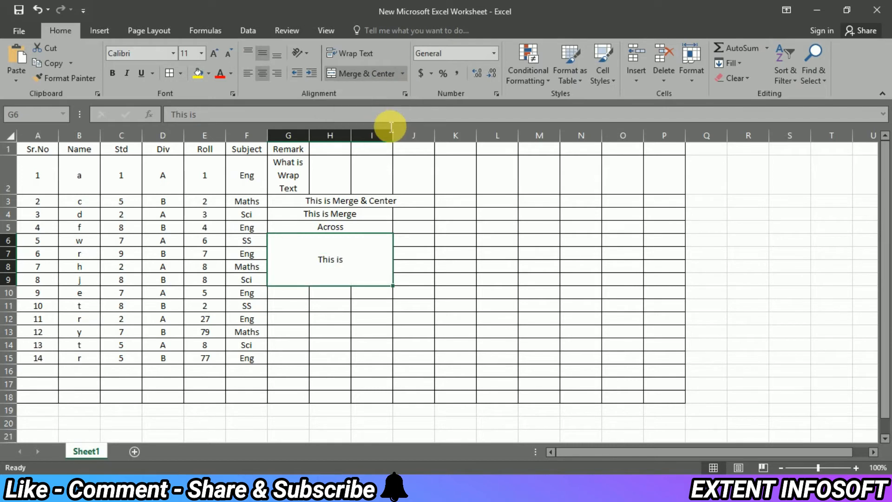
{"action": "left_click", "coordinate": [430, 281]}
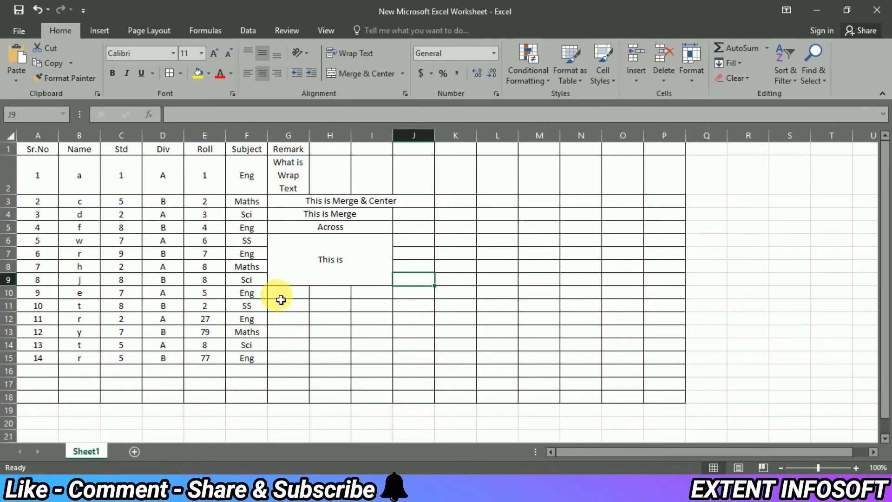
Combine the empty range G10:I12 into one cell with Merge Cells.
{"action": "left_click_drag", "start_coordinate": [281, 299], "coordinate": [370, 322]}
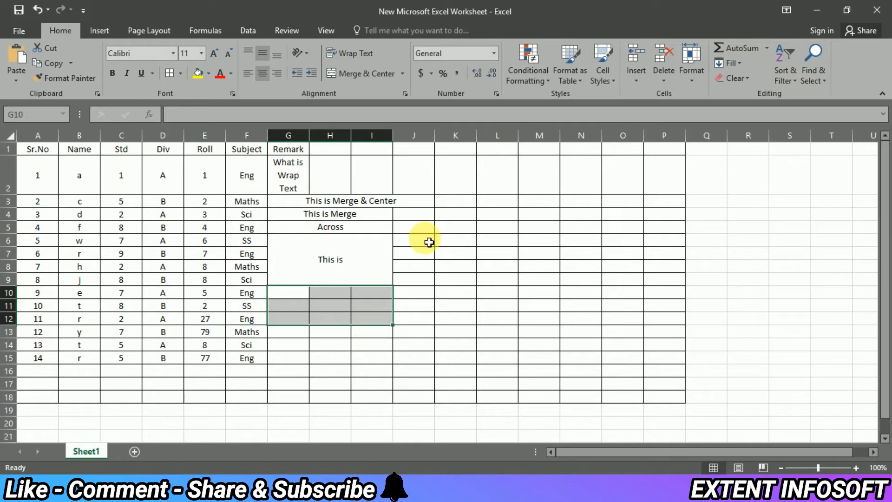
{"action": "left_click", "coordinate": [403, 75]}
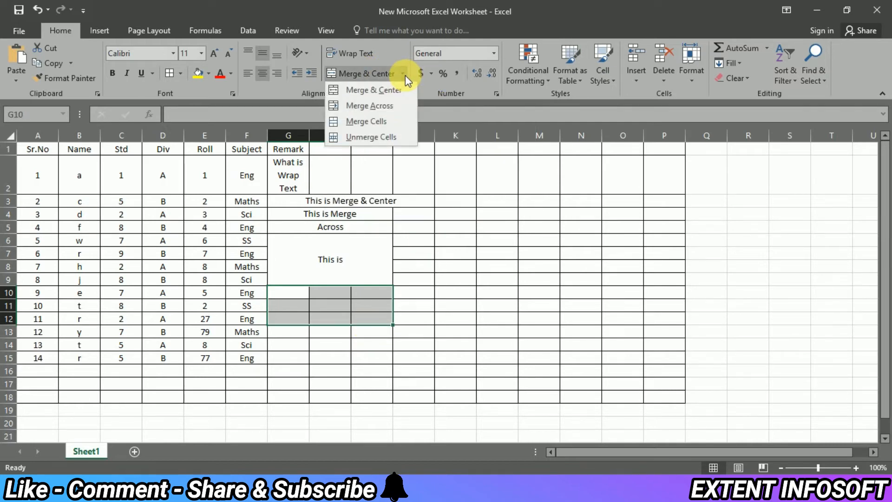
{"action": "left_click", "coordinate": [384, 120]}
Enter "This is Merge Cells" in the merged cell at G10.
{"action": "double_click", "coordinate": [319, 307]}
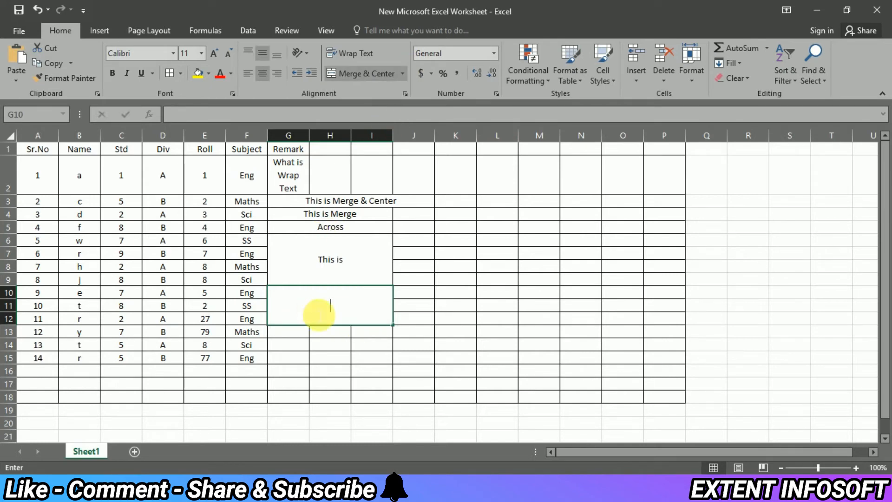
{"action": "type", "text": "R"}
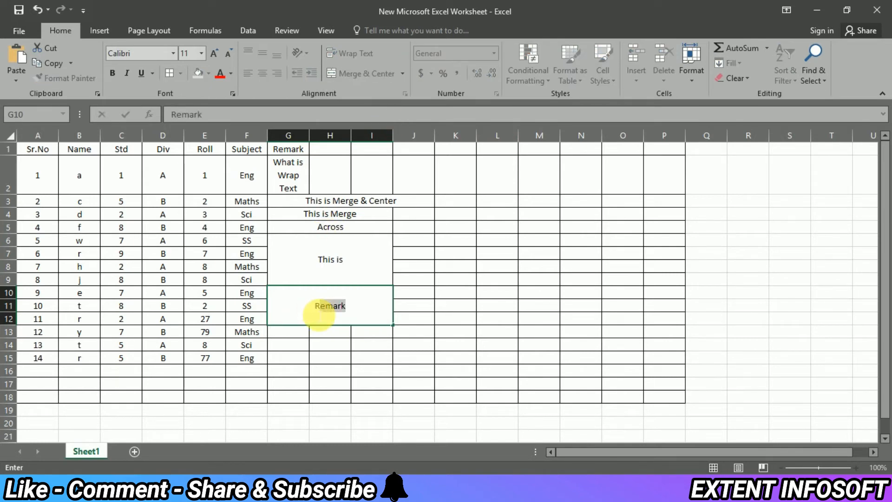
{"action": "key", "text": "BackSpace"}
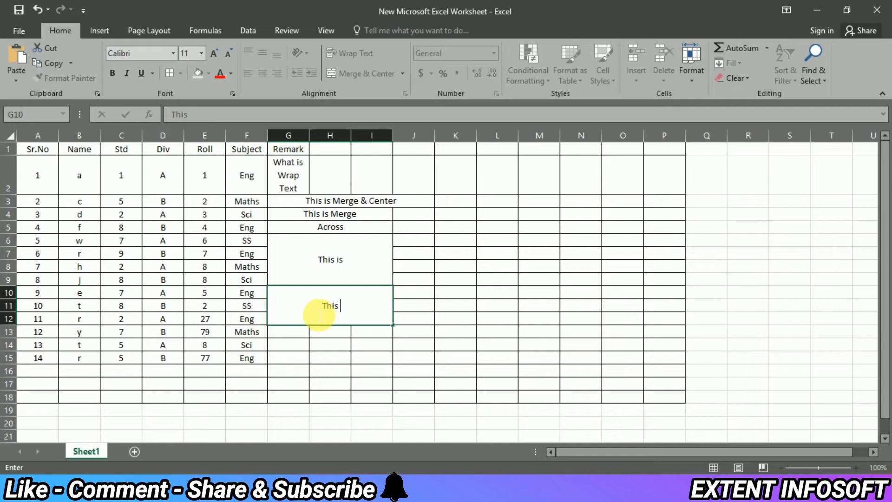
{"action": "type", "text": "his is Merge "}
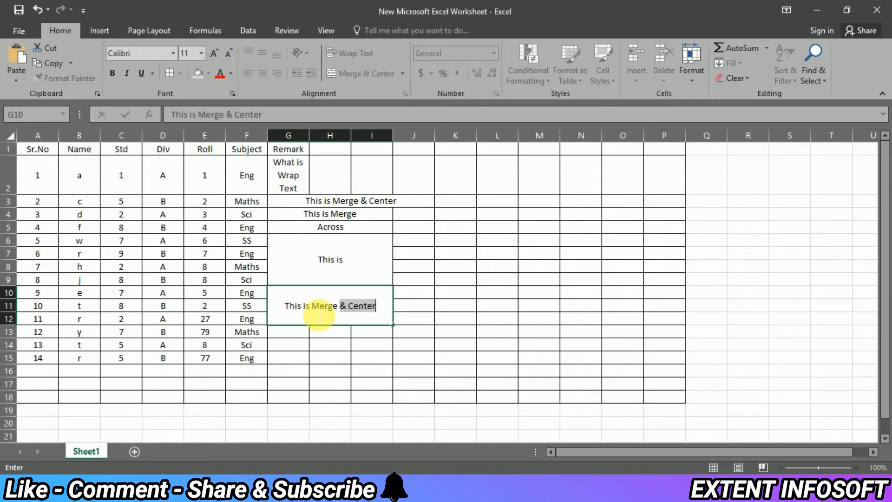
{"action": "type", "text": "Cells"}
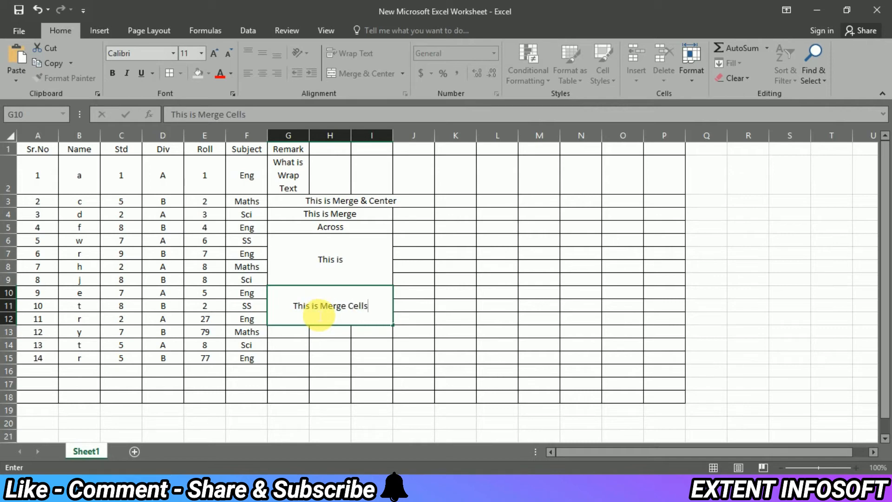
{"action": "left_click", "coordinate": [367, 364]}
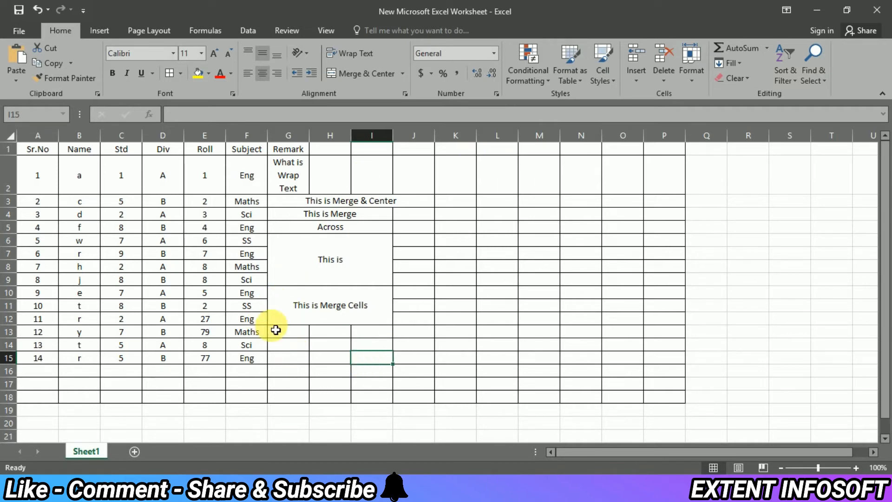
{"action": "left_click_drag", "start_coordinate": [288, 336], "coordinate": [373, 360]}
{"action": "left_click", "coordinate": [402, 74]}
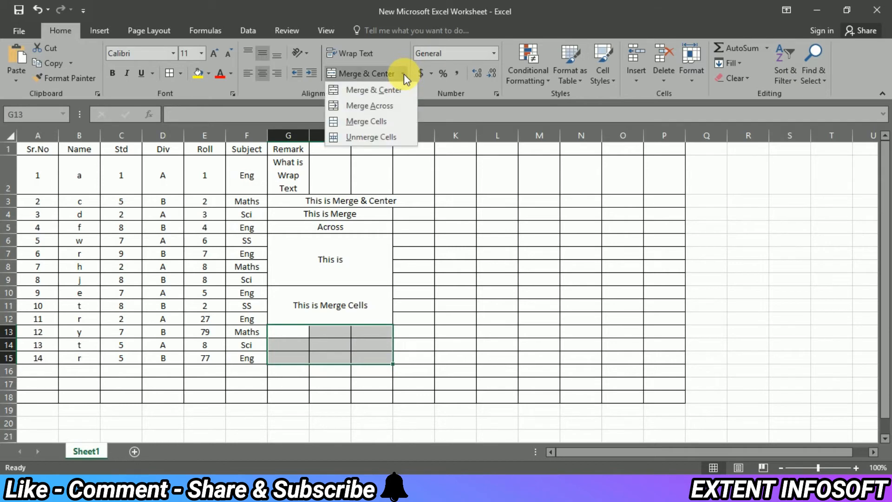
{"action": "left_click", "coordinate": [568, 233]}
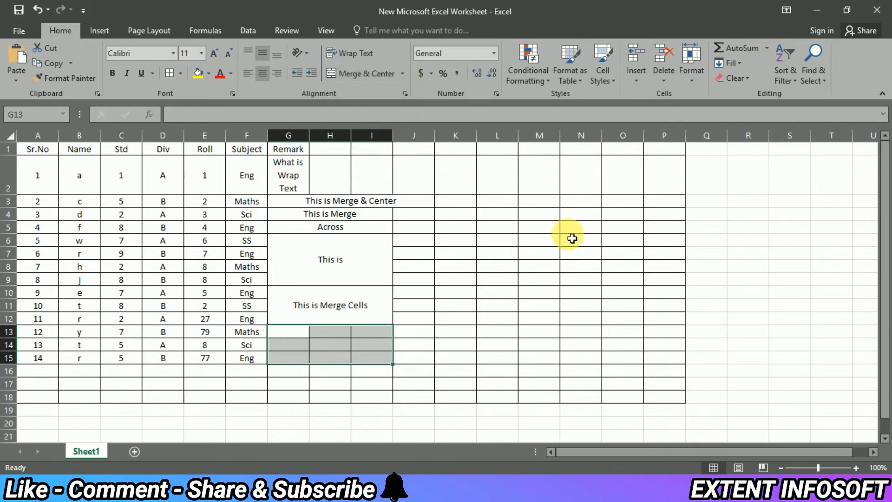
{"action": "left_click", "coordinate": [398, 346]}
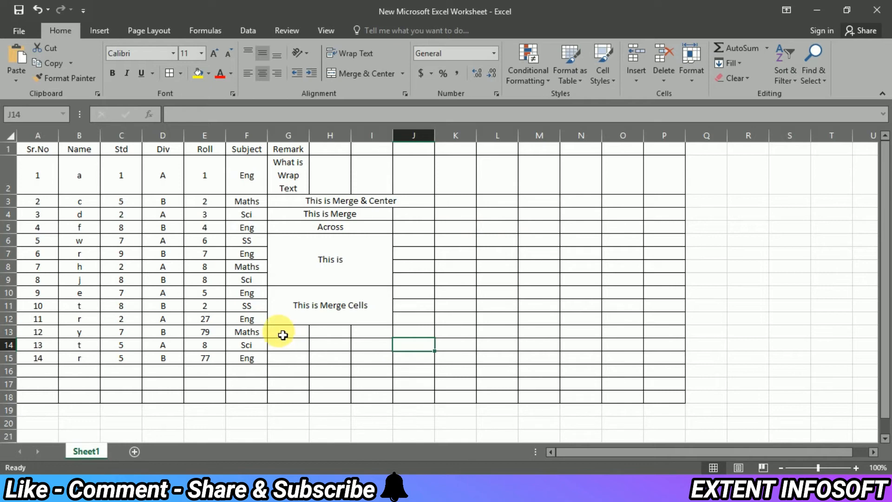
{"action": "left_click_drag", "start_coordinate": [285, 332], "coordinate": [383, 358]}
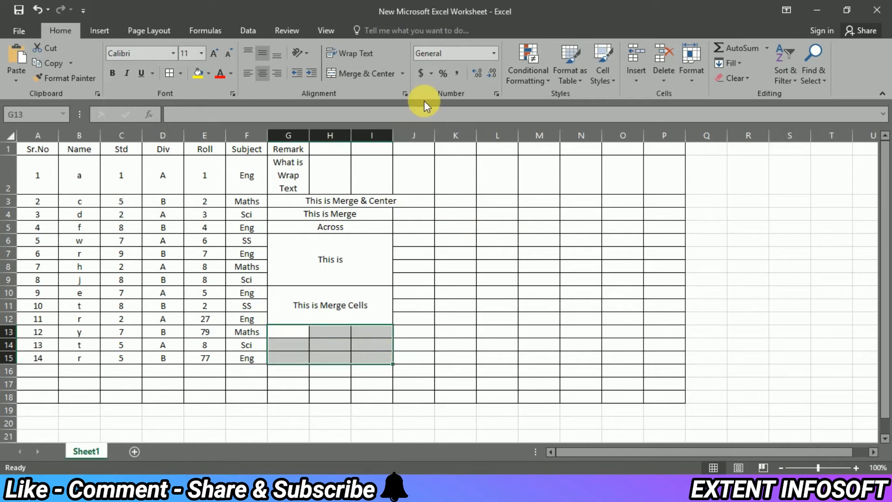
{"action": "left_click", "coordinate": [179, 268]}
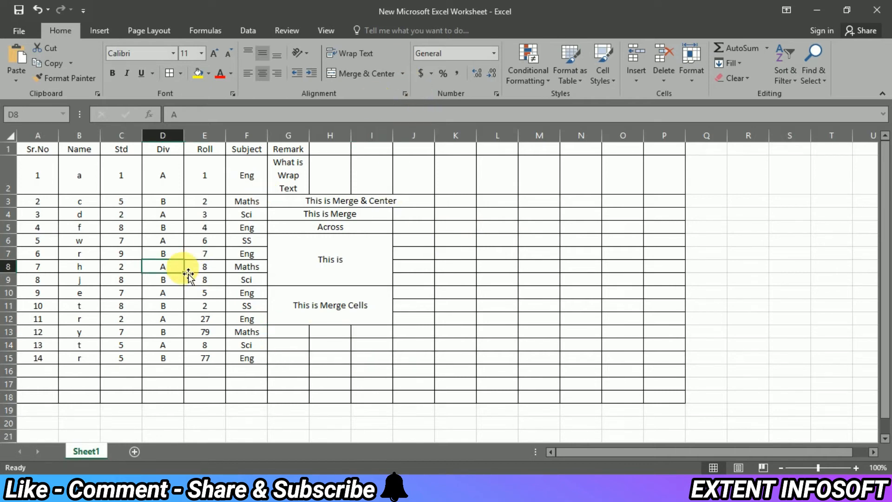
Apply Merge Across to the empty range G13:I15.
{"action": "left_click_drag", "start_coordinate": [279, 332], "coordinate": [384, 363]}
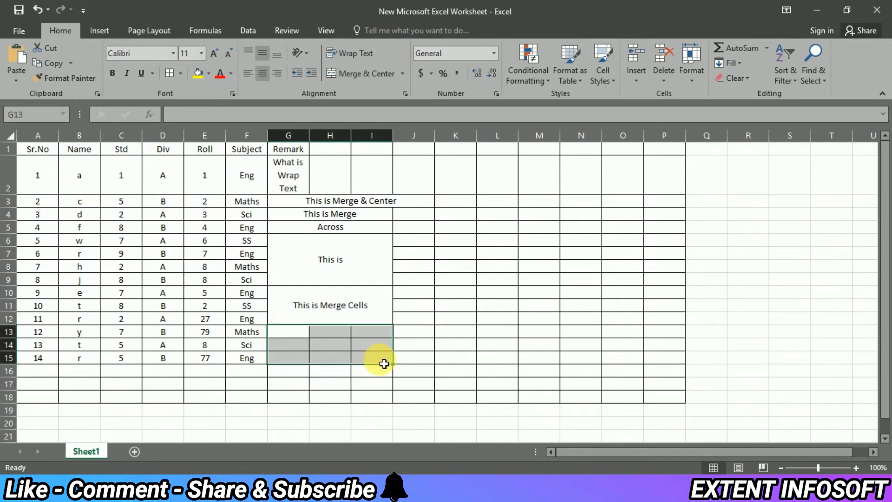
{"action": "left_click", "coordinate": [403, 73]}
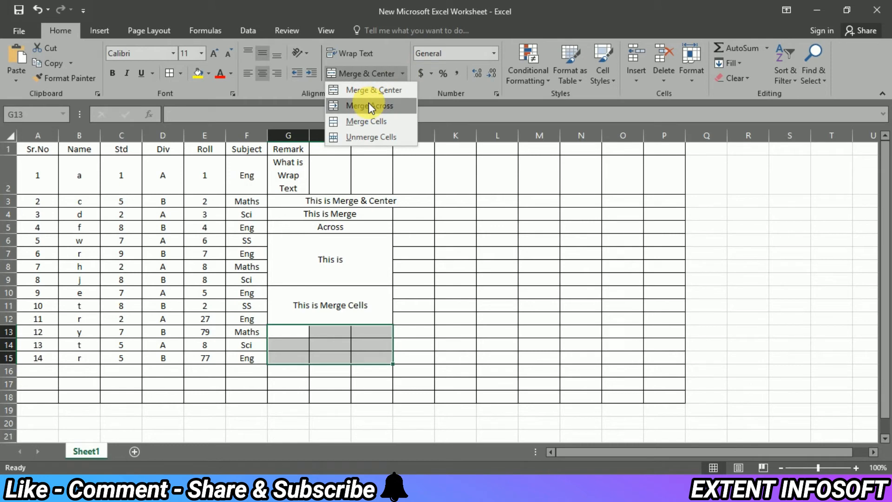
{"action": "left_click", "coordinate": [371, 105]}
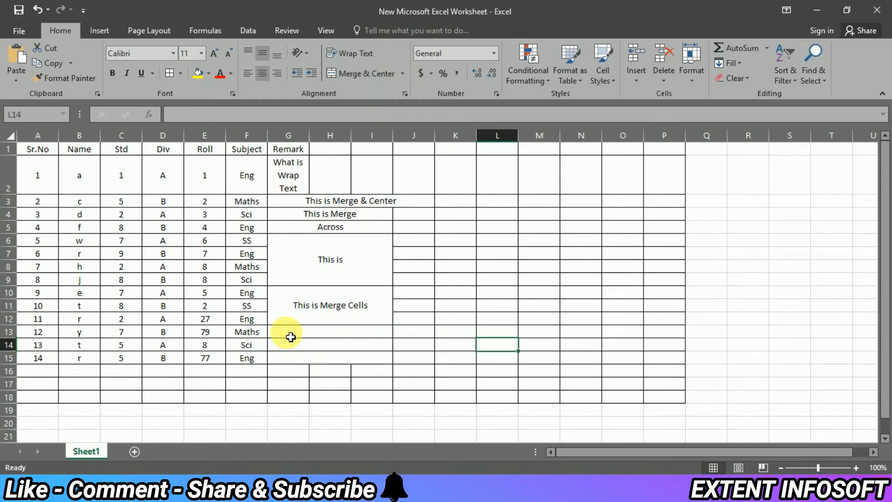
Unmerge the row-wise merged cells in G13:I15.
{"action": "left_click_drag", "start_coordinate": [290, 334], "coordinate": [369, 367]}
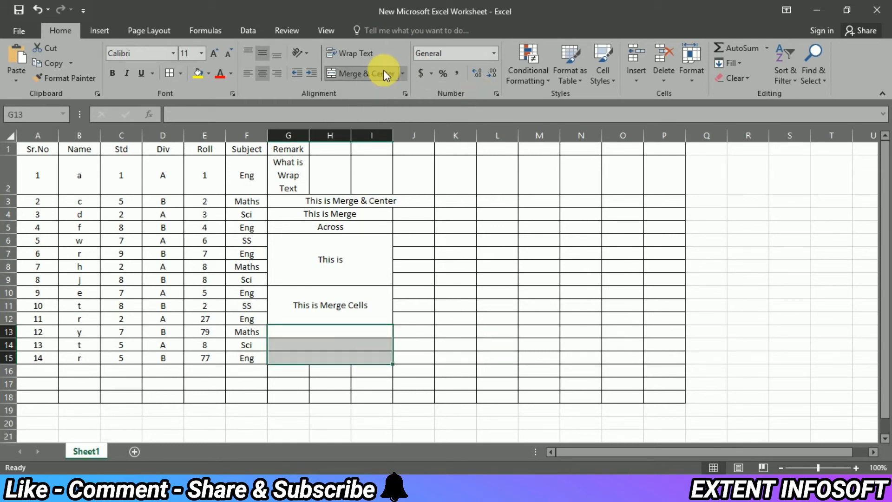
{"action": "left_click", "coordinate": [402, 75]}
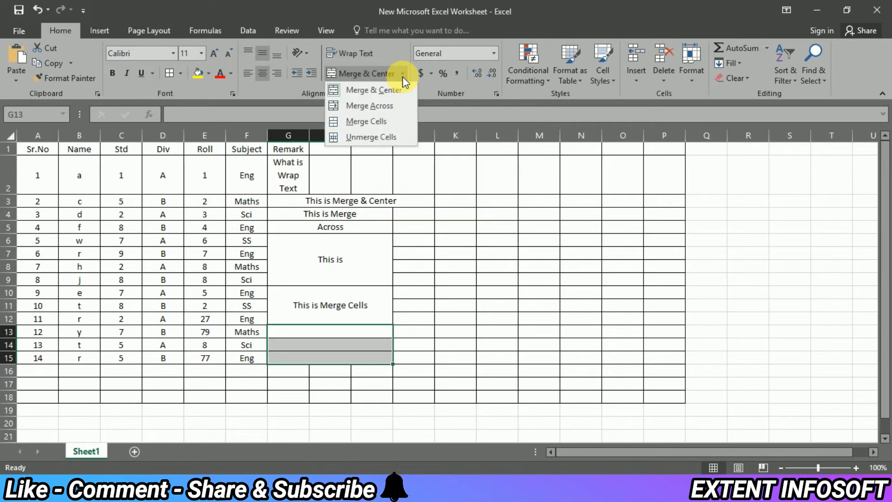
{"action": "left_click", "coordinate": [383, 140]}
{"action": "left_click", "coordinate": [493, 423]}
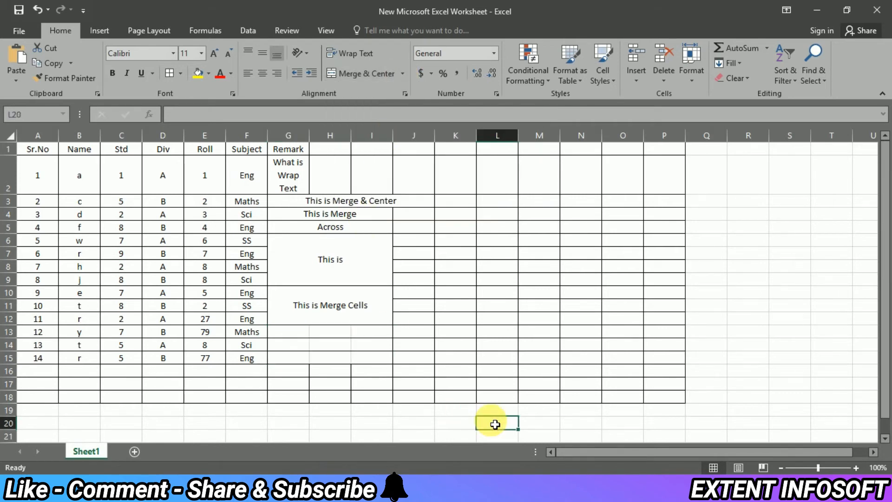
Apply borders to all the cells in the range G13:I15.
{"action": "left_click_drag", "start_coordinate": [289, 332], "coordinate": [373, 363]}
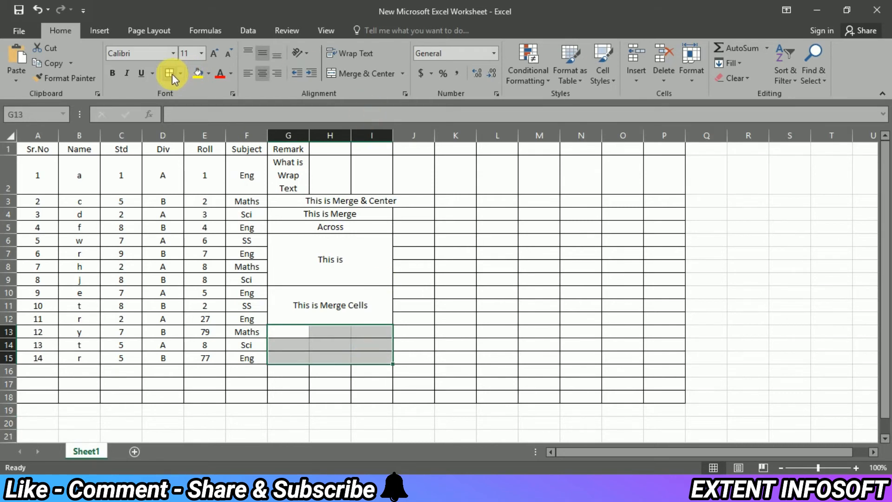
{"action": "left_click", "coordinate": [170, 73]}
{"action": "left_click", "coordinate": [537, 333]}
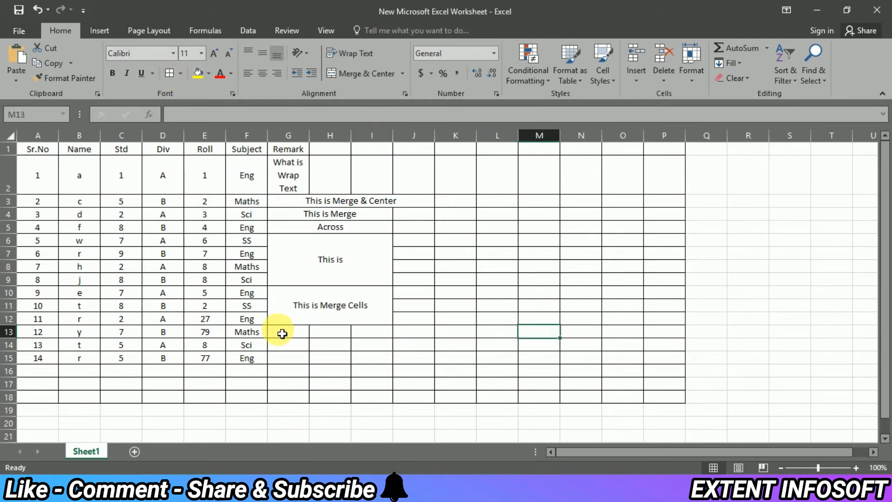
Combine the bordered range G13:I15 into one cell with Merge & Center.
{"action": "left_click_drag", "start_coordinate": [282, 334], "coordinate": [378, 362]}
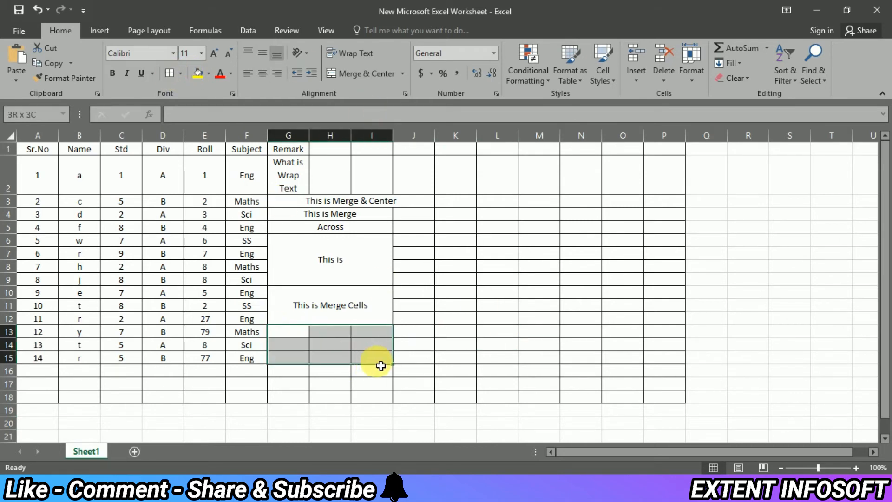
{"action": "left_click", "coordinate": [378, 80]}
{"action": "left_click", "coordinate": [470, 335]}
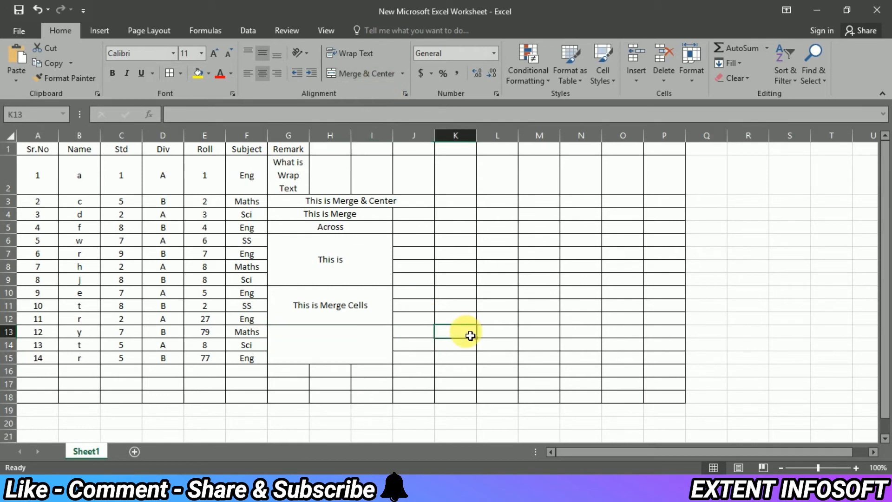
Unmerge the empty merged block G13:I15 and apply borders to all of its cells.
{"action": "left_click", "coordinate": [340, 350]}
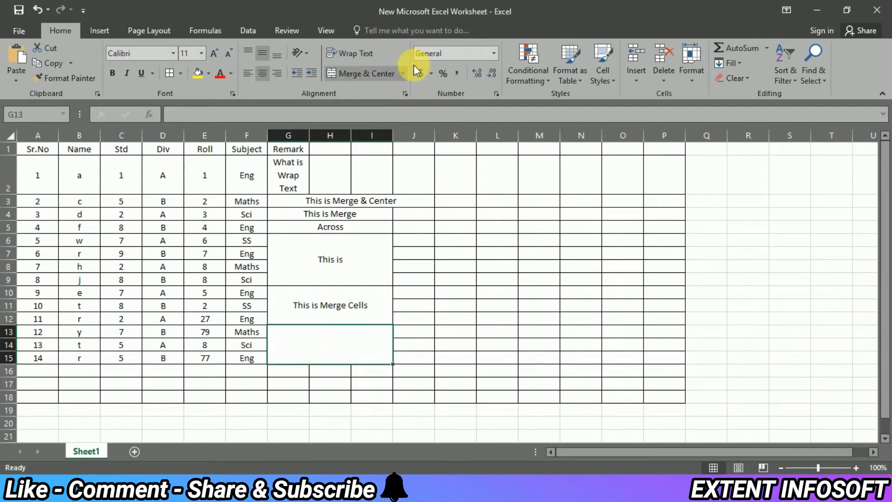
{"action": "left_click", "coordinate": [402, 74]}
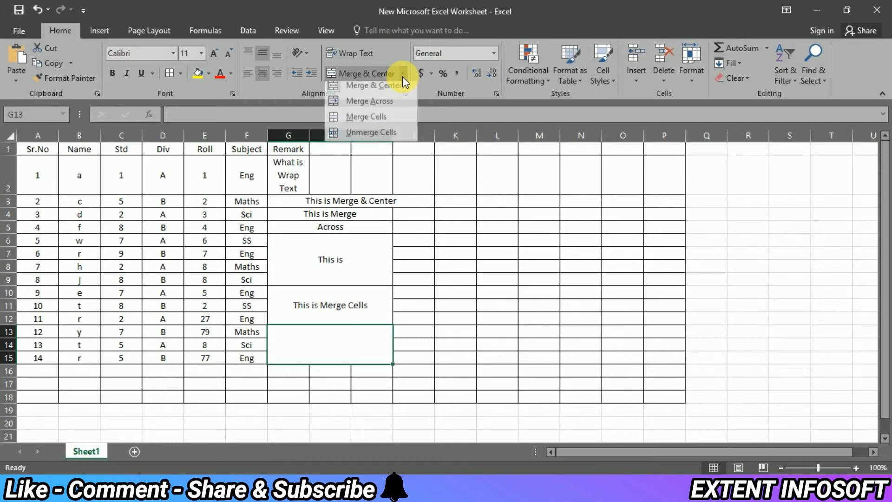
{"action": "left_click", "coordinate": [372, 136]}
{"action": "left_click", "coordinate": [438, 358]}
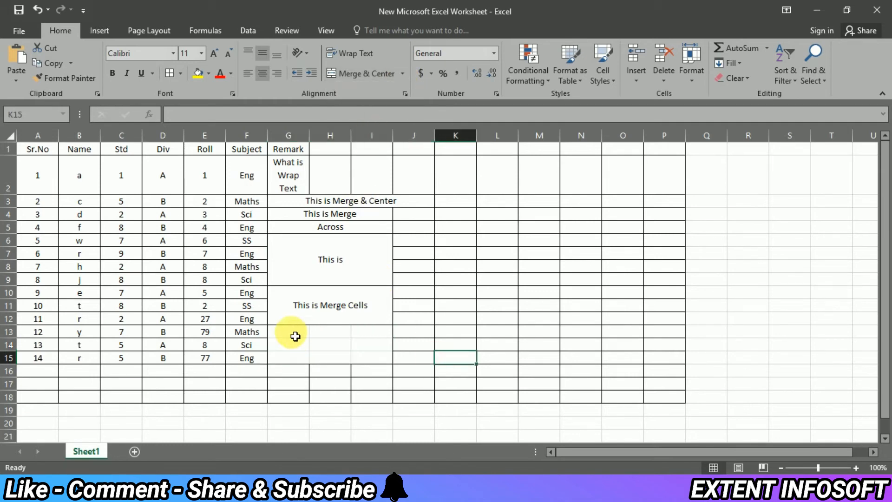
{"action": "left_click_drag", "start_coordinate": [281, 334], "coordinate": [371, 363]}
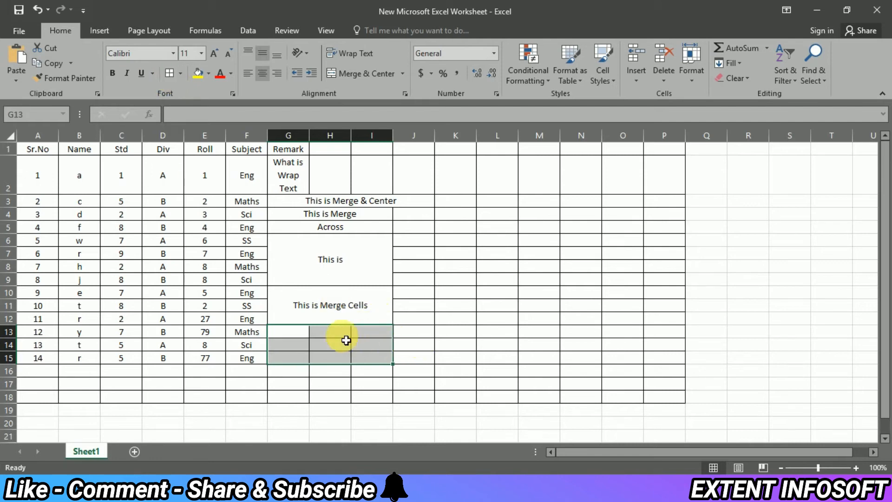
{"action": "left_click", "coordinate": [338, 344]}
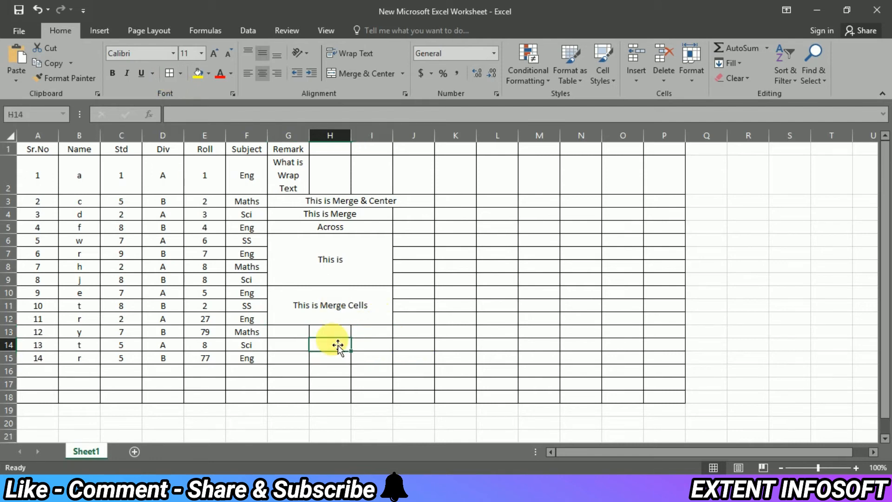
Enter the text "This is Unmerge Cells" in cell G13.
{"action": "left_click", "coordinate": [284, 334]}
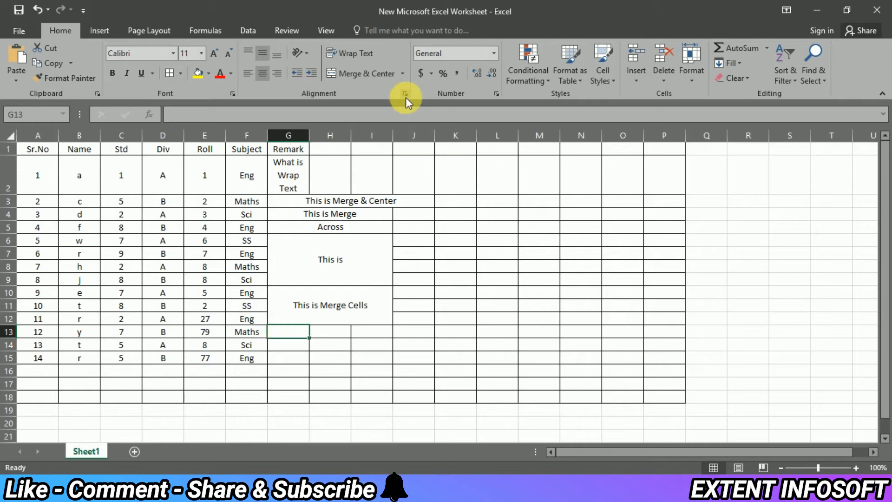
{"action": "type", "text": "T"}
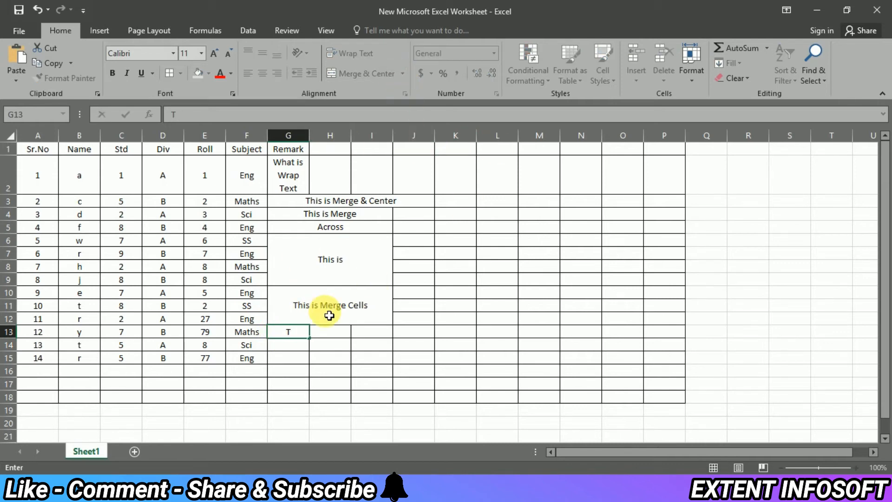
{"action": "type", "text": "gis is Unmerge Cells"}
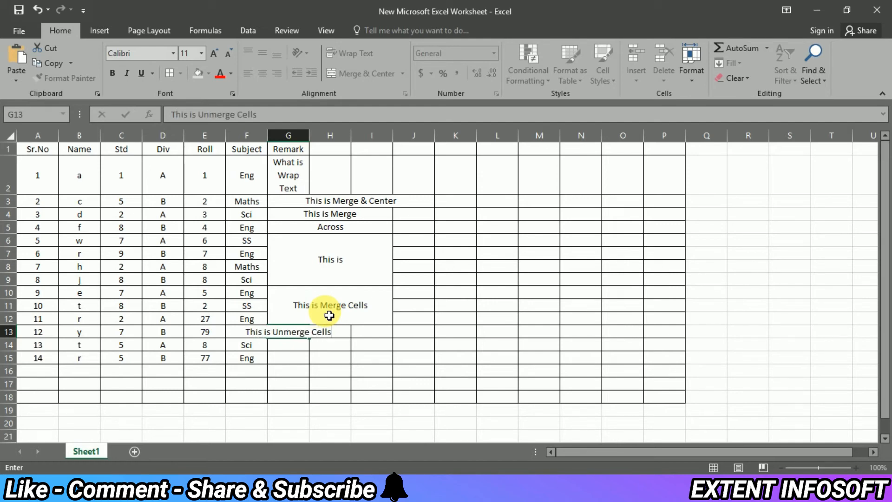
{"action": "left_click", "coordinate": [453, 371]}
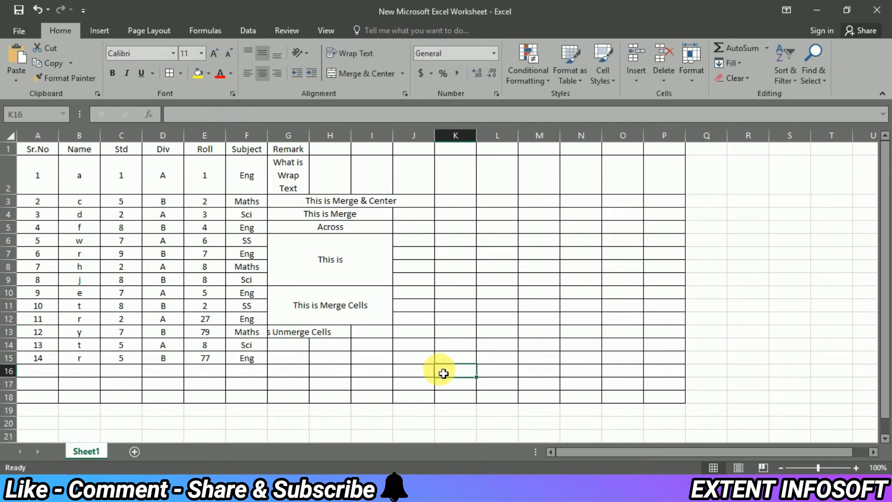
Apply Wrap Text to the "This is Unmerge Cells" entry in cell G13.
{"action": "left_click", "coordinate": [299, 337]}
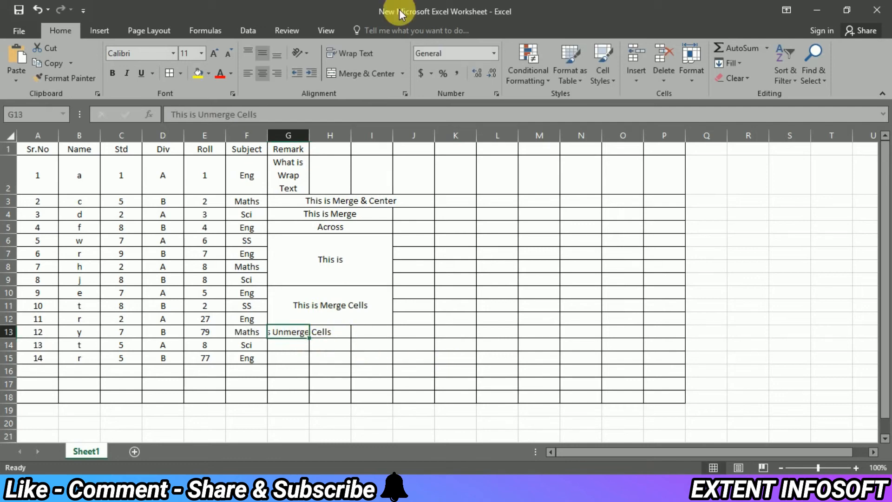
{"action": "left_click", "coordinate": [359, 55]}
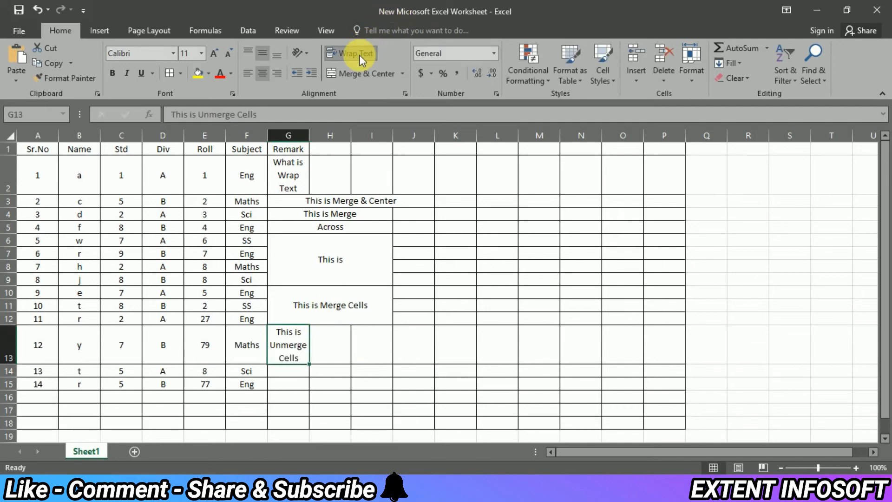
{"action": "left_click", "coordinate": [535, 353]}
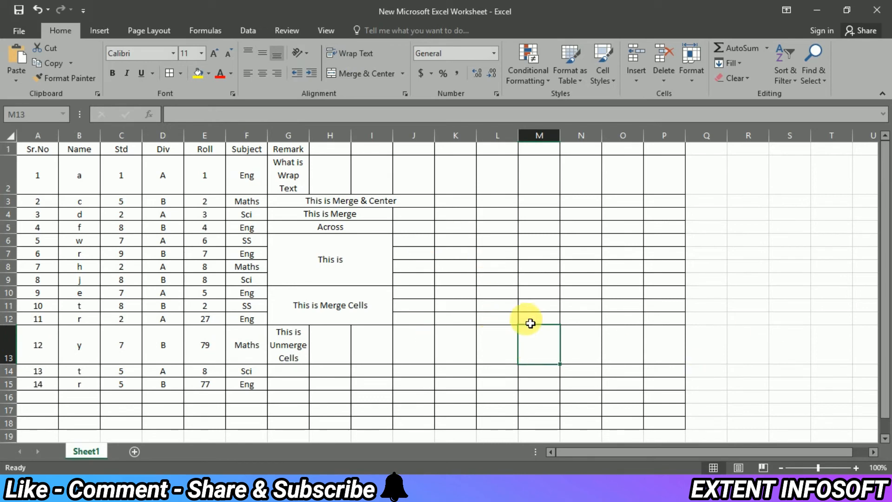
{"action": "left_click", "coordinate": [597, 314]}
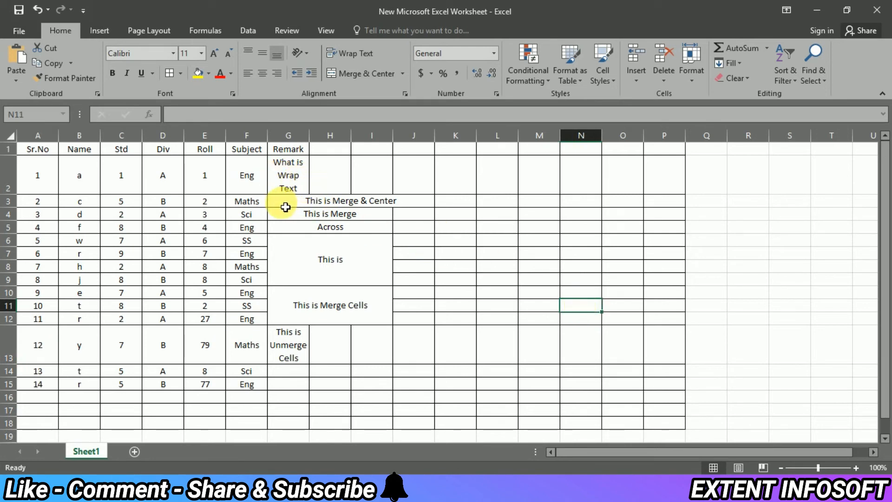
Number the Merge & Center and Merge Across examples by entering 1 in K3 and 2 in K4.
{"action": "left_click_drag", "start_coordinate": [285, 201], "coordinate": [466, 204]}
{"action": "left_click", "coordinate": [466, 205]}
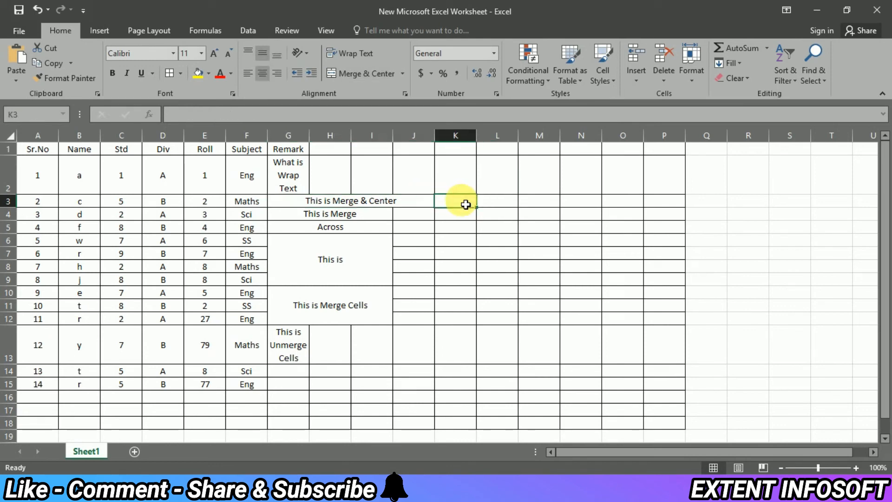
{"action": "type", "text": "1"}
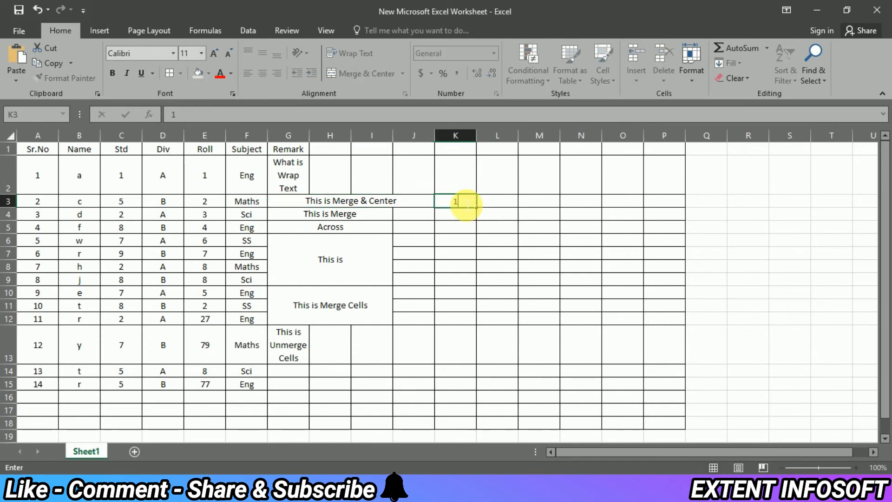
{"action": "left_click", "coordinate": [309, 216]}
{"action": "left_click_drag", "start_coordinate": [311, 222], "coordinate": [454, 221]}
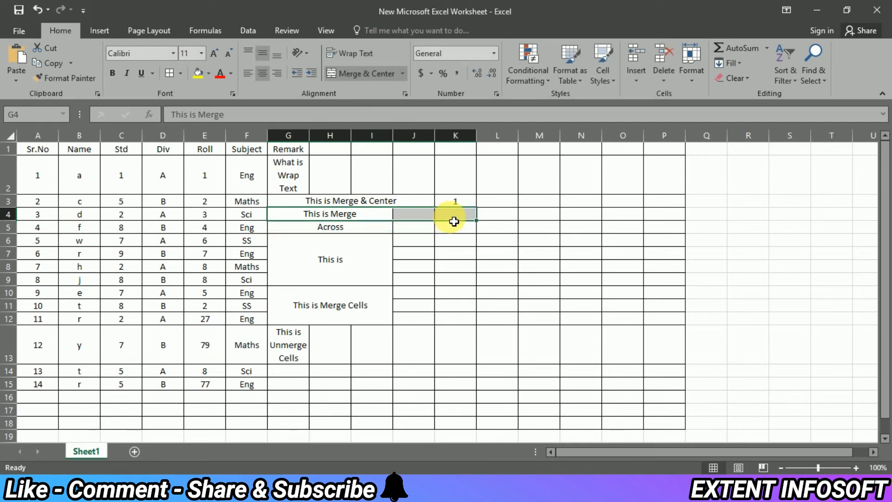
{"action": "left_click", "coordinate": [454, 221]}
{"action": "type", "text": "2"}
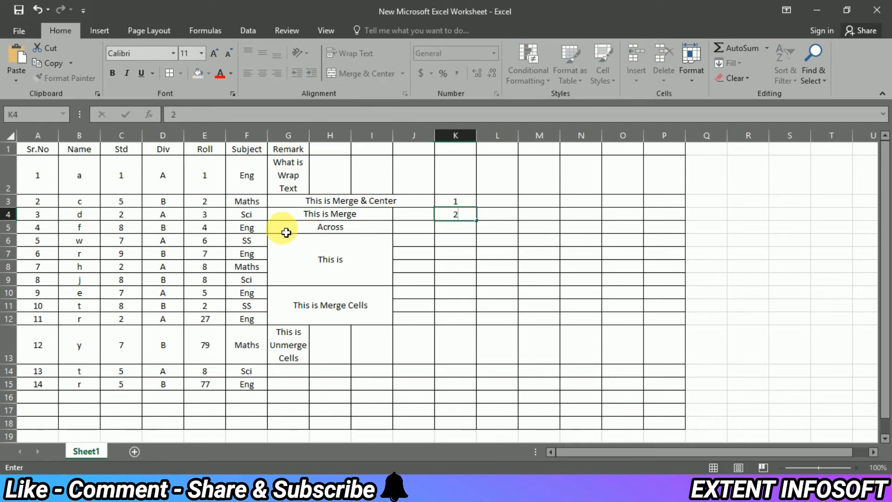
Number the remaining merge and unmerge examples by entering 3 in K7, 4 in K11 and 5 in K13.
{"action": "left_click_drag", "start_coordinate": [285, 243], "coordinate": [459, 270]}
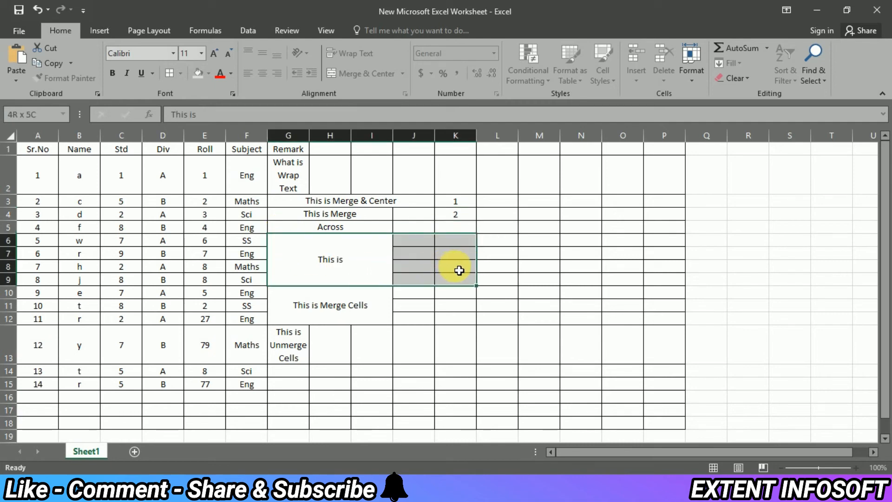
{"action": "left_click", "coordinate": [463, 257]}
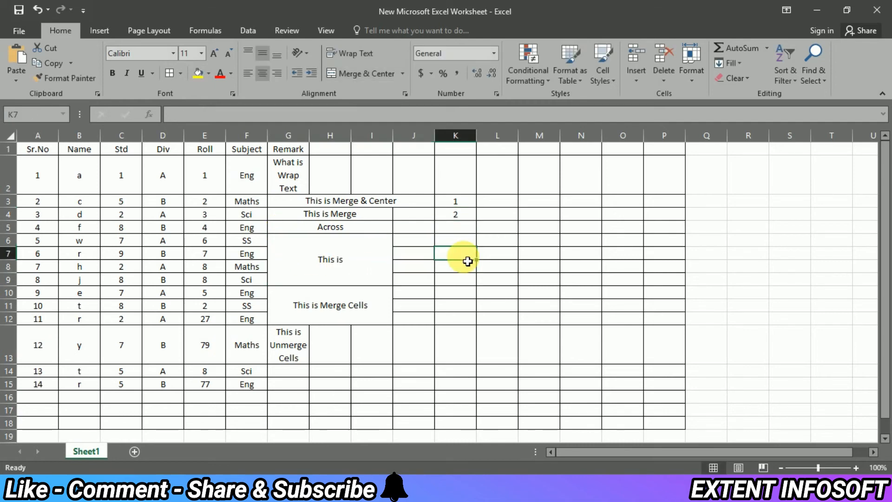
{"action": "type", "text": "3"}
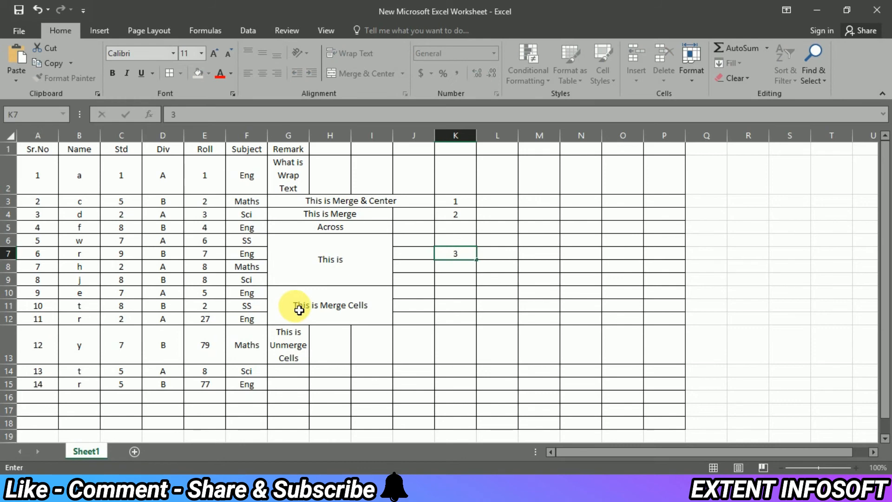
{"action": "left_click_drag", "start_coordinate": [325, 305], "coordinate": [466, 303]}
{"action": "left_click", "coordinate": [465, 309]}
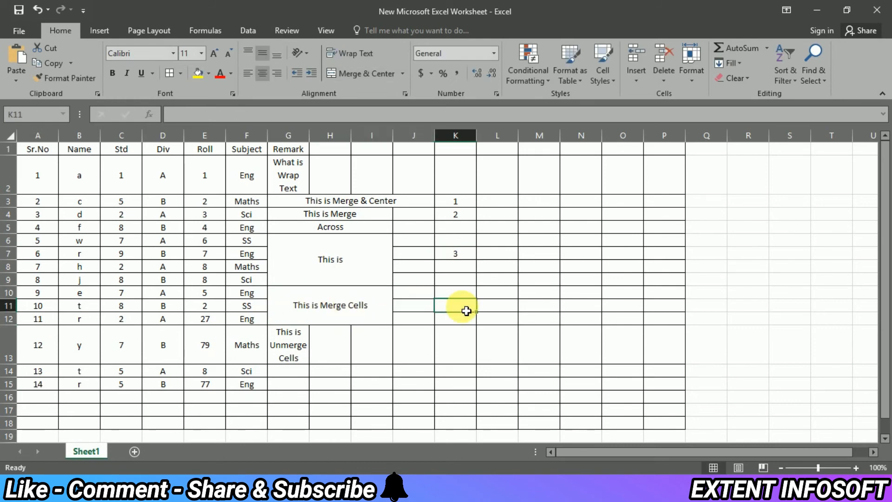
{"action": "type", "text": "4"}
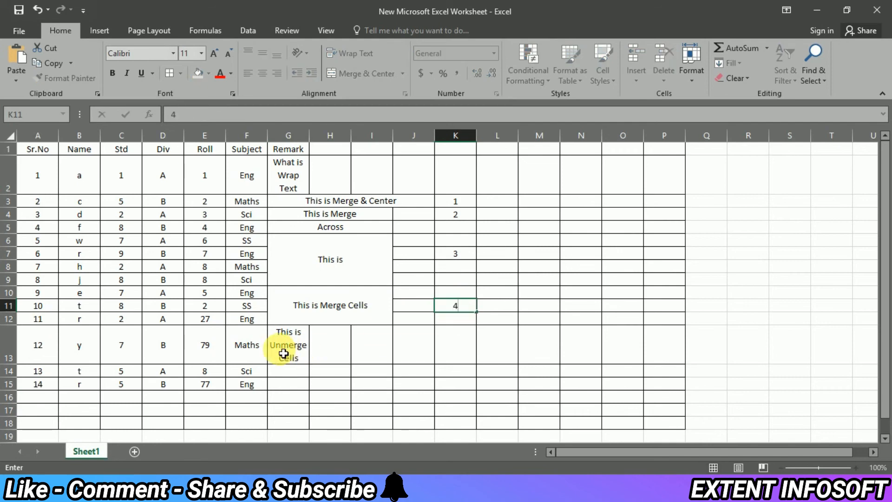
{"action": "left_click_drag", "start_coordinate": [284, 349], "coordinate": [458, 356]}
{"action": "left_click", "coordinate": [469, 352]}
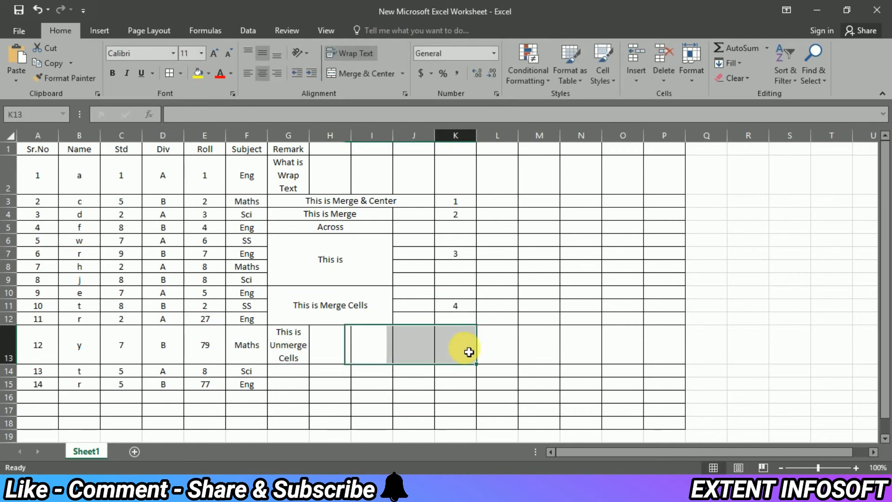
{"action": "type", "text": "5"}
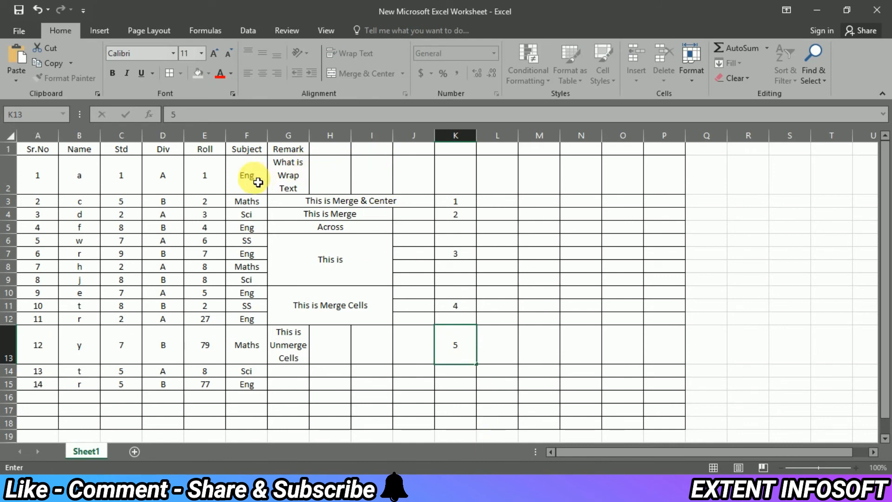
Mark the Wrap Text example in row 2 by entering an asterisk (*) in K2.
{"action": "left_click_drag", "start_coordinate": [293, 175], "coordinate": [469, 186]}
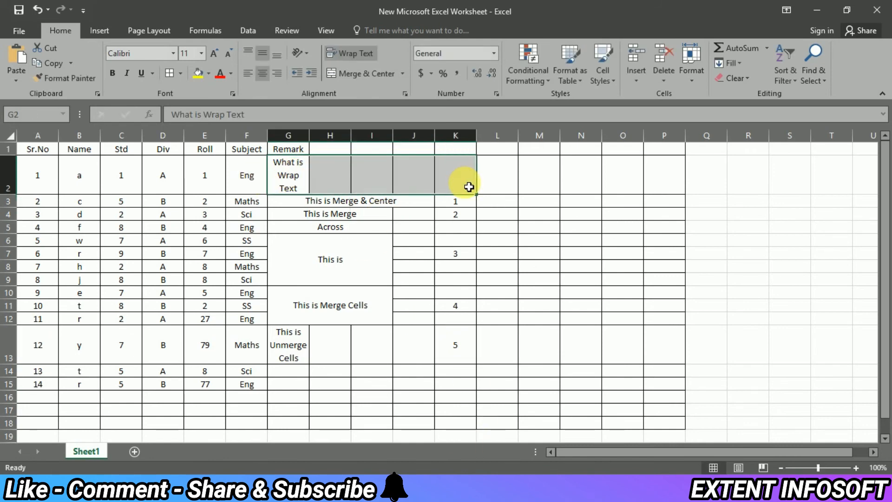
{"action": "left_click", "coordinate": [469, 186]}
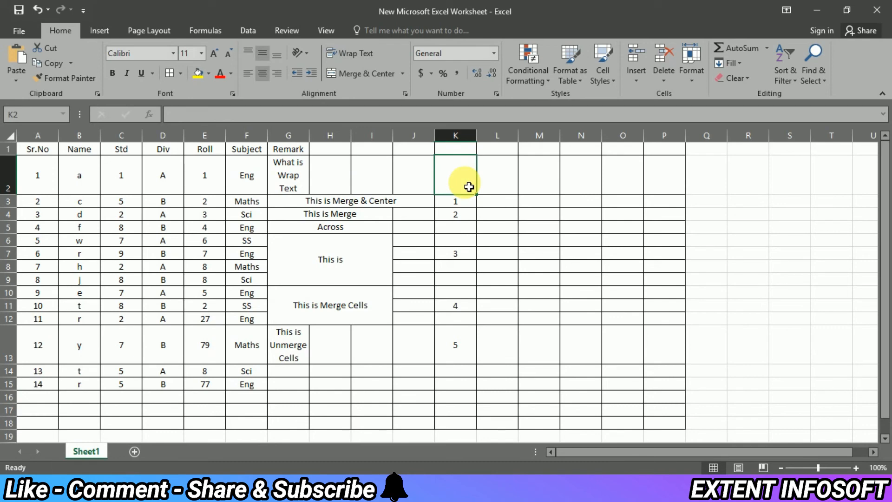
{"action": "type", "text": "%"}
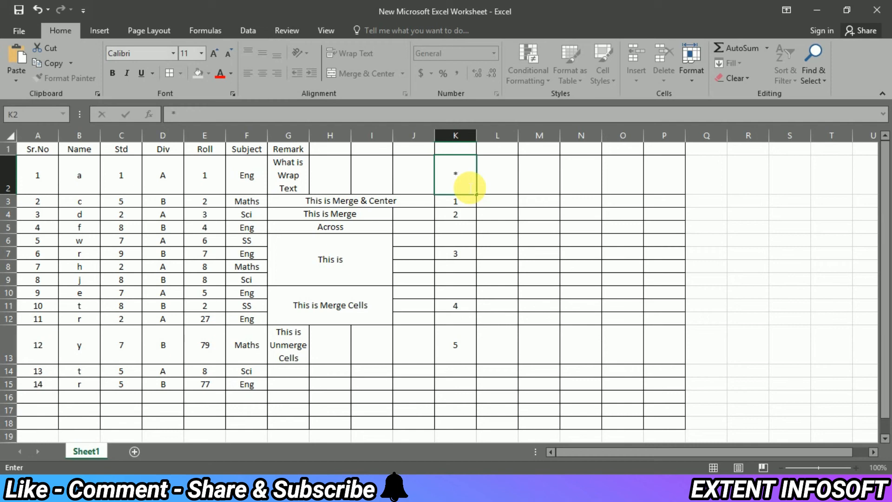
{"action": "left_click", "coordinate": [570, 253]}
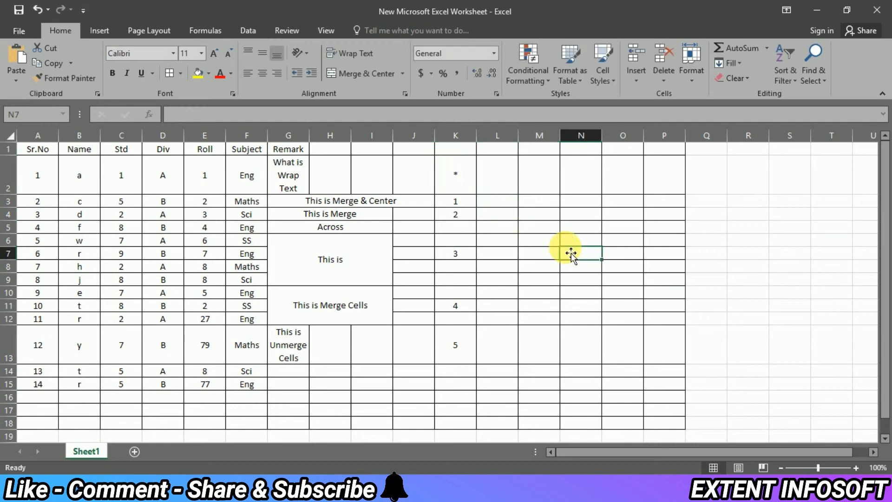